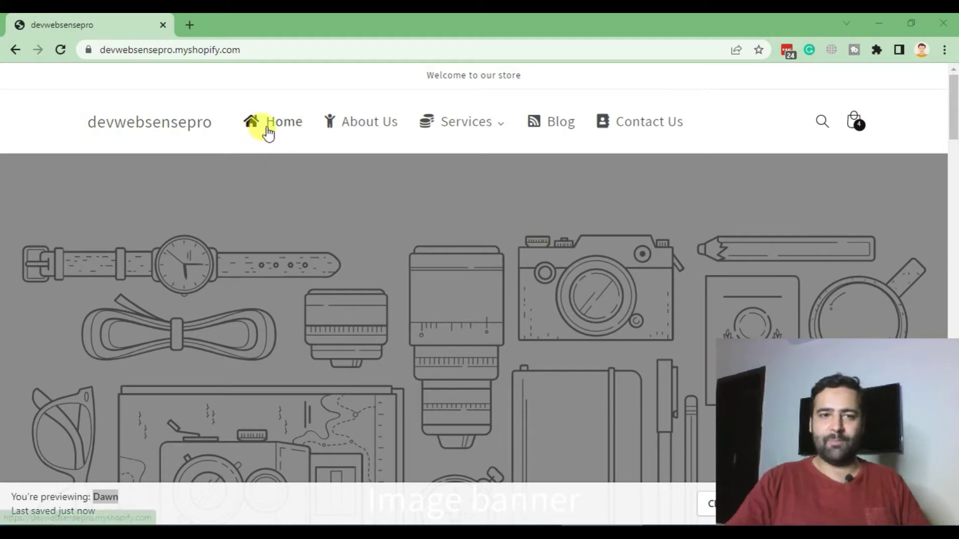
Preview the Dawn storefront, whose header shows Home, Catalog, Contact and About.
{"action": "mouse_move", "coordinate": [466, 122]}
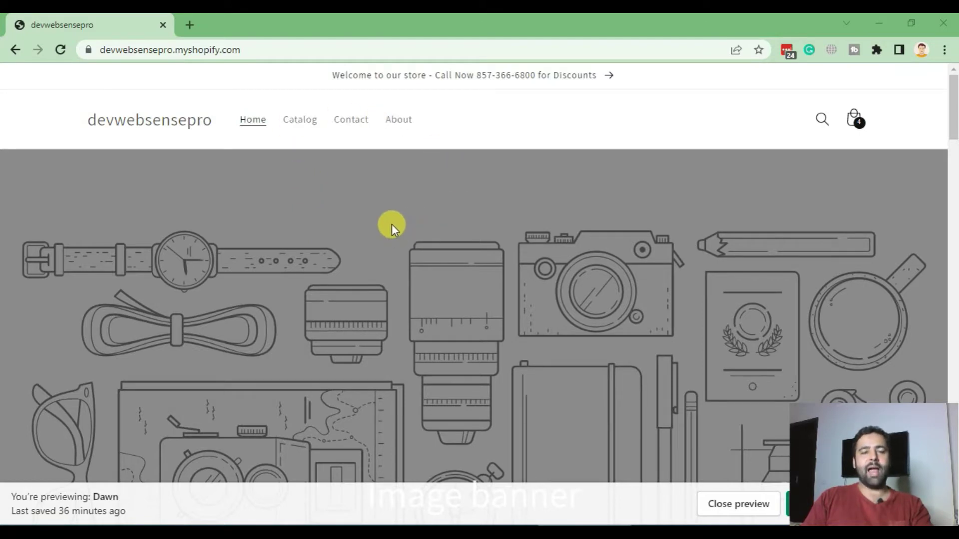
Open the store URL with 'admin' appended in a new tab, then go to Apps.
{"action": "left_click", "coordinate": [167, 50]}
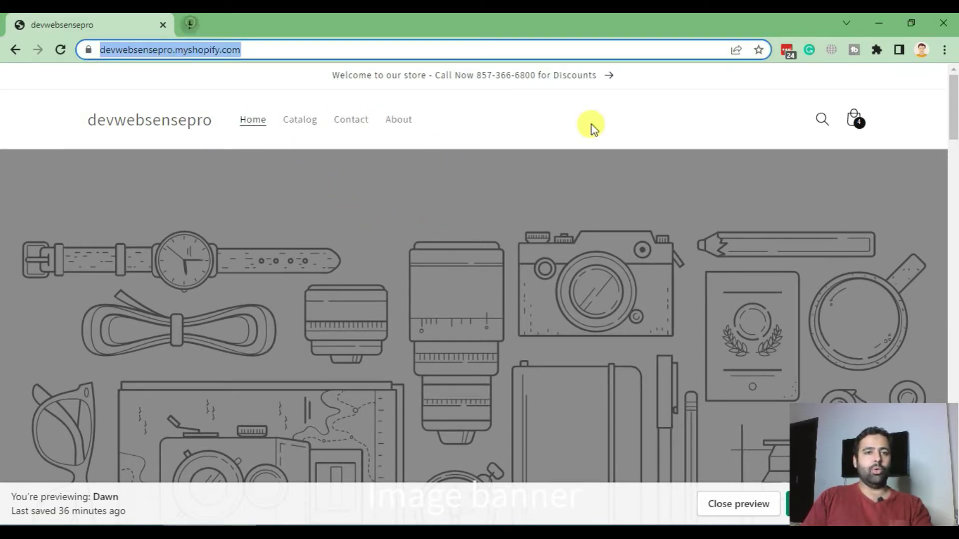
{"action": "key", "text": "ctrl+c"}
{"action": "key", "text": "ctrl+t"}
{"action": "key", "text": "ctrl+v"}
{"action": "type", "text": "admin"}
{"action": "key", "text": "Return"}
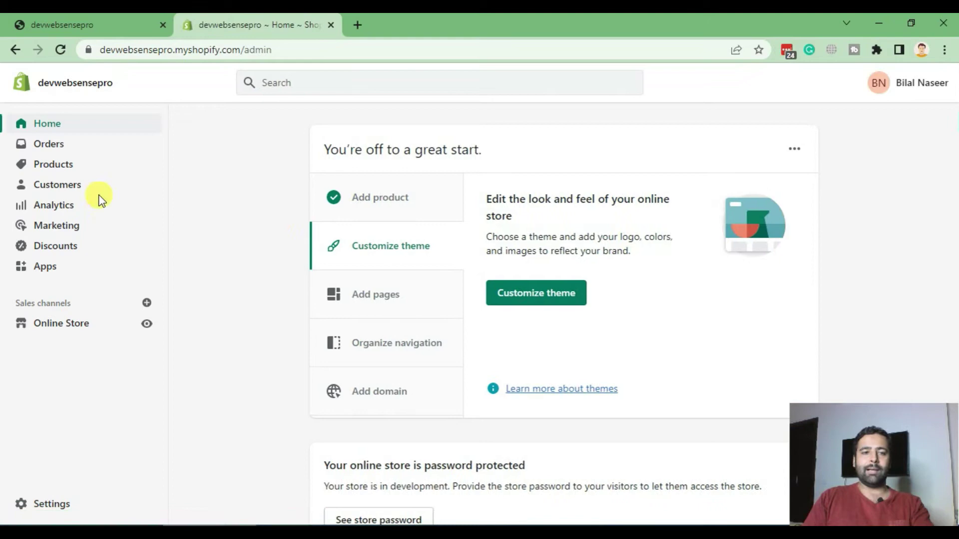
{"action": "left_click", "coordinate": [54, 273]}
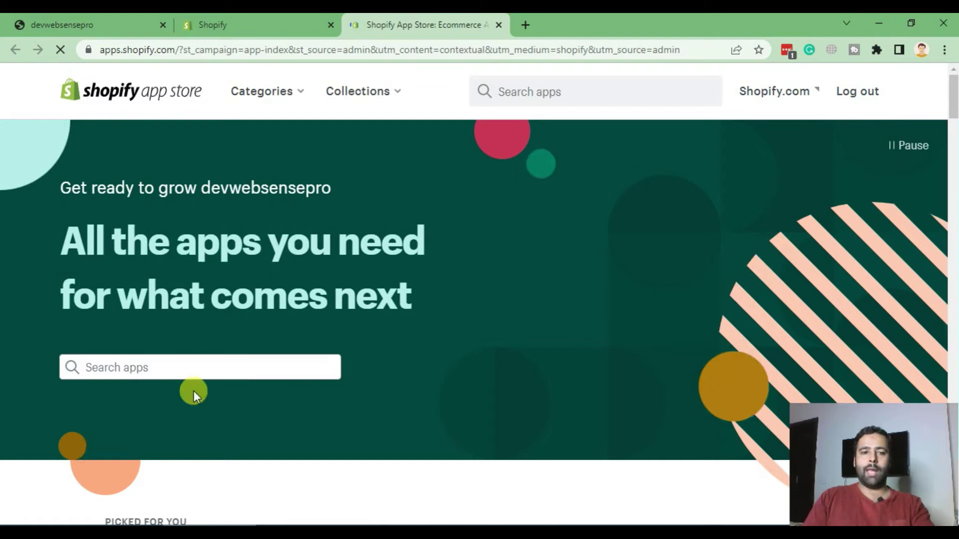
Search the App Store for 'buddha mega menu' and add the Mega Menu & Navigation app.
{"action": "left_click", "coordinate": [192, 367]}
{"action": "type", "text": "buddh"}
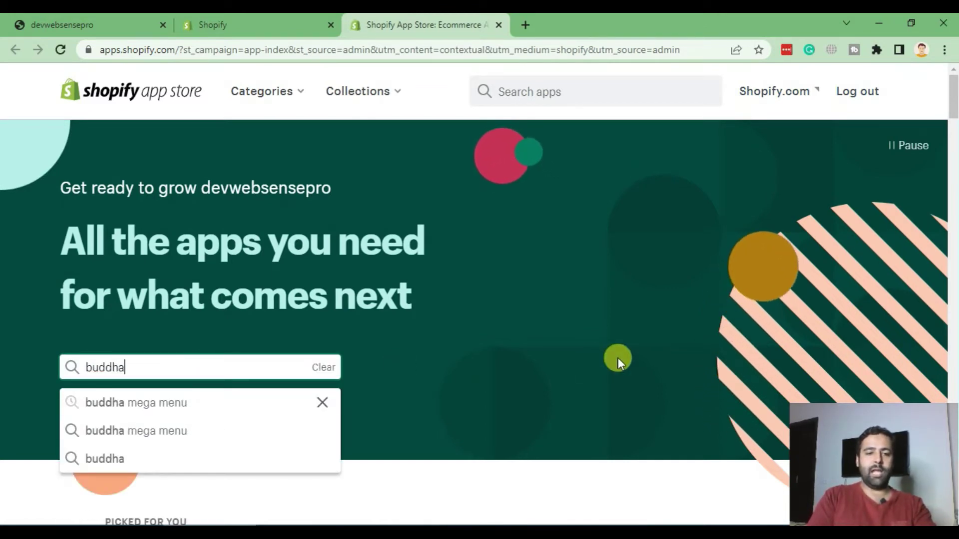
{"action": "type", "text": "a"}
{"action": "key", "text": "Down"}
{"action": "key", "text": "Return"}
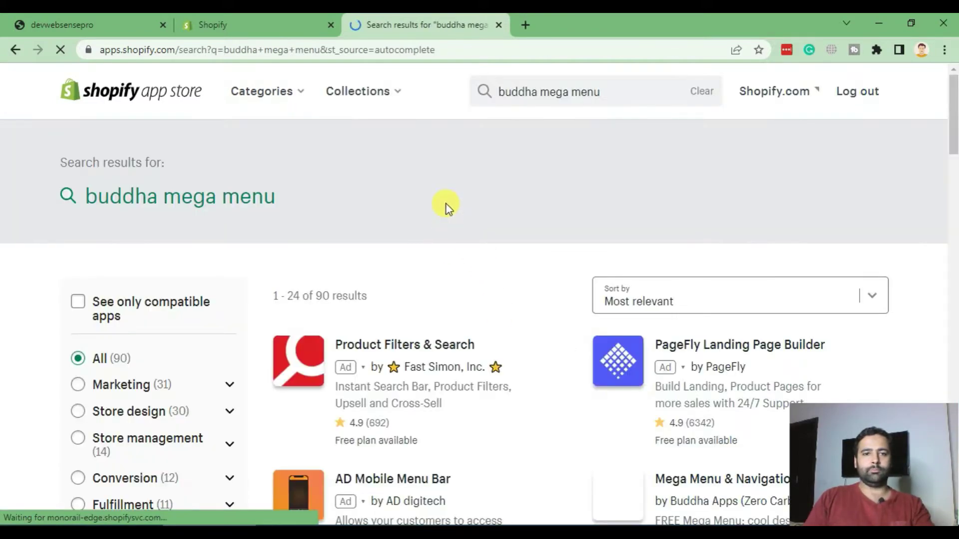
{"action": "scroll", "coordinate": [457, 170], "scroll_direction": "down", "scroll_amount": 3}
{"action": "scroll", "coordinate": [458, 171], "scroll_direction": "down", "scroll_amount": 3}
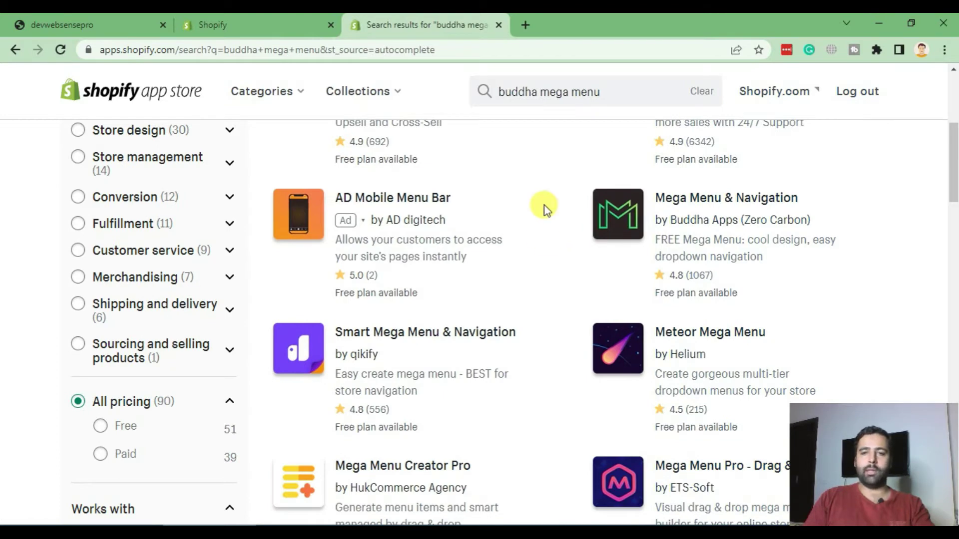
{"action": "left_click", "coordinate": [681, 204]}
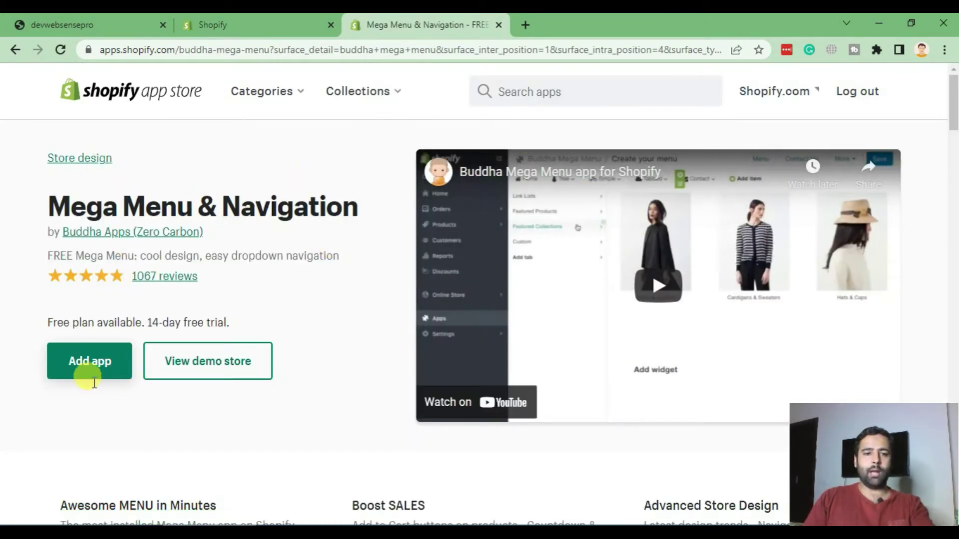
{"action": "left_click", "coordinate": [88, 359]}
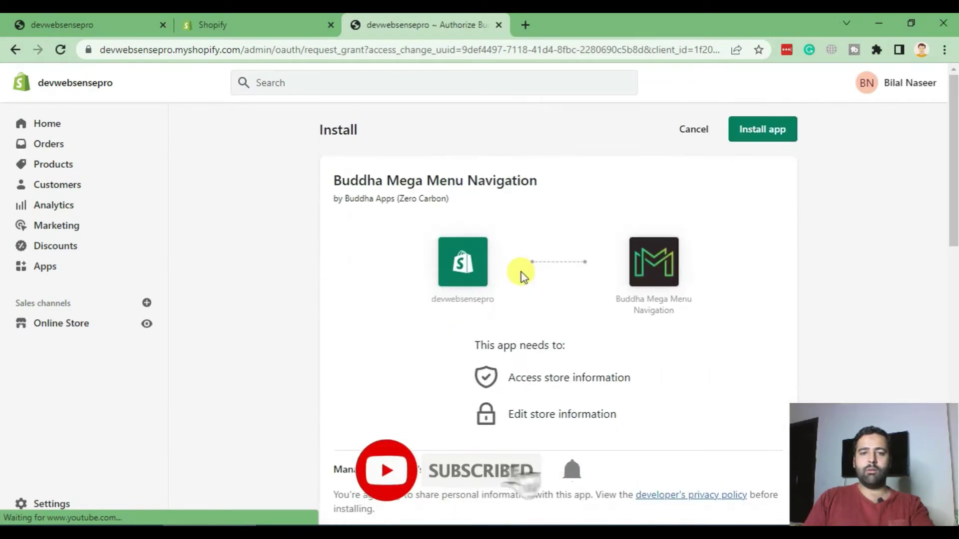
Review the app name and its two requested permissions, then install Buddha Mega Menu Navigation.
{"action": "left_click_drag", "start_coordinate": [330, 180], "coordinate": [556, 183]}
{"action": "left_click", "coordinate": [591, 179]}
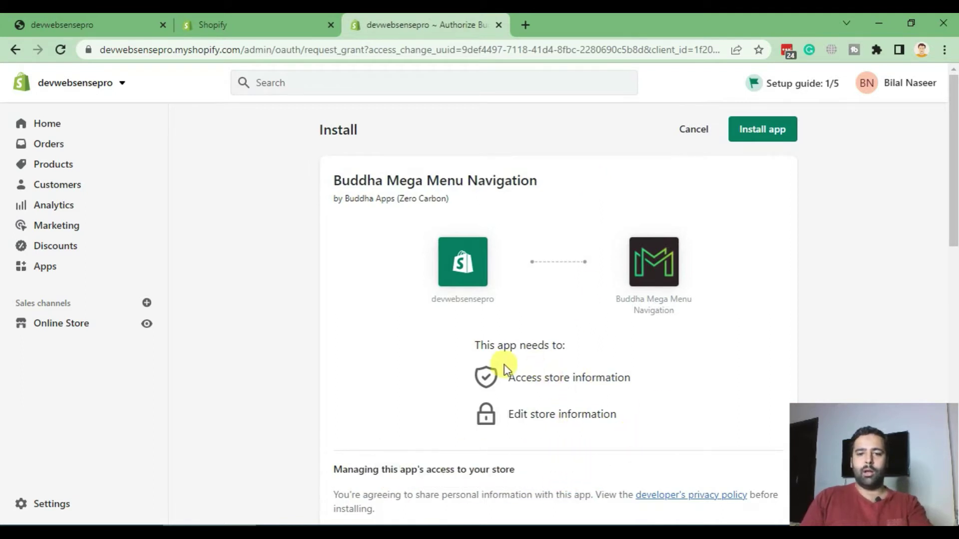
{"action": "left_click_drag", "start_coordinate": [604, 419], "coordinate": [521, 387]}
{"action": "left_click", "coordinate": [676, 381]}
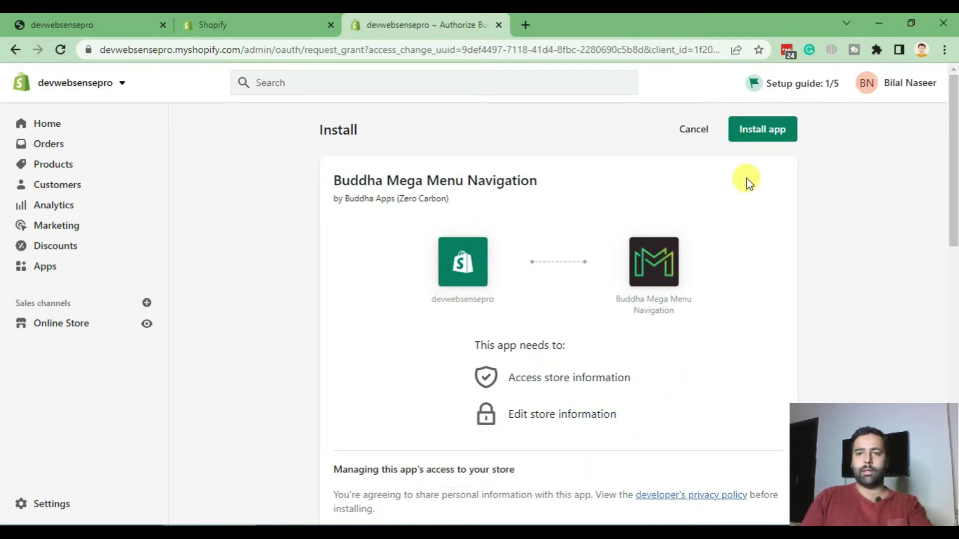
{"action": "left_click", "coordinate": [750, 130]}
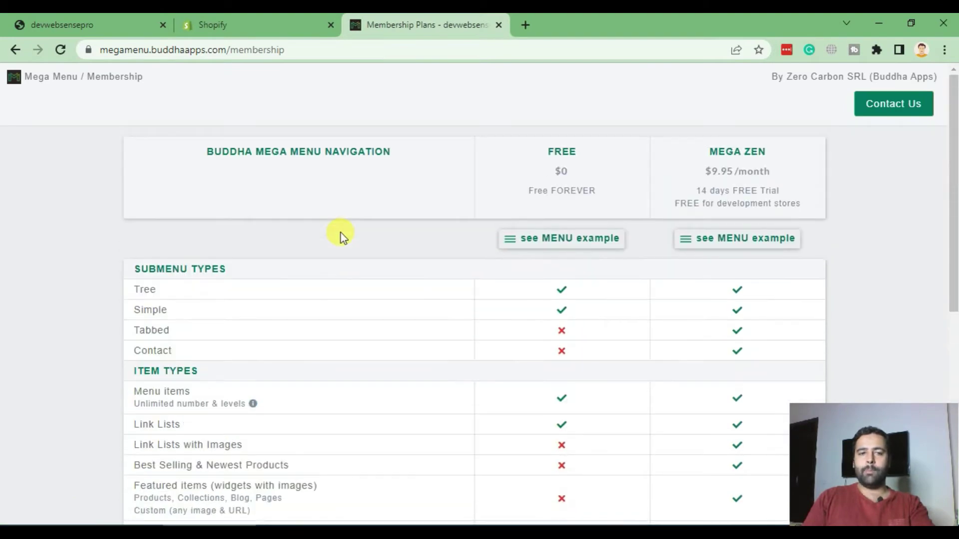
Point out the FREE and MEGA ZEN plan headings to compare them.
{"action": "double_click", "coordinate": [556, 153]}
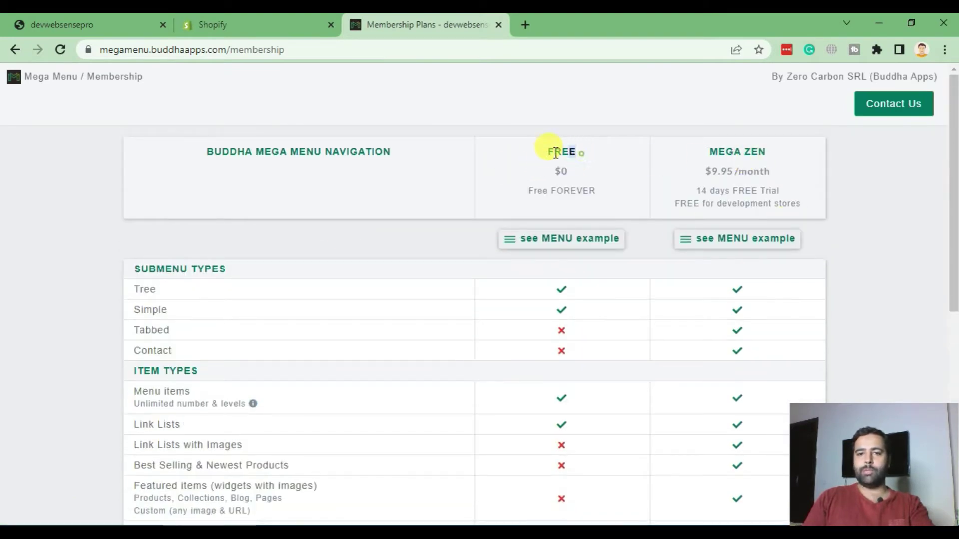
{"action": "left_click", "coordinate": [584, 172]}
{"action": "left_click_drag", "start_coordinate": [768, 155], "coordinate": [699, 155]}
{"action": "left_click", "coordinate": [776, 190]}
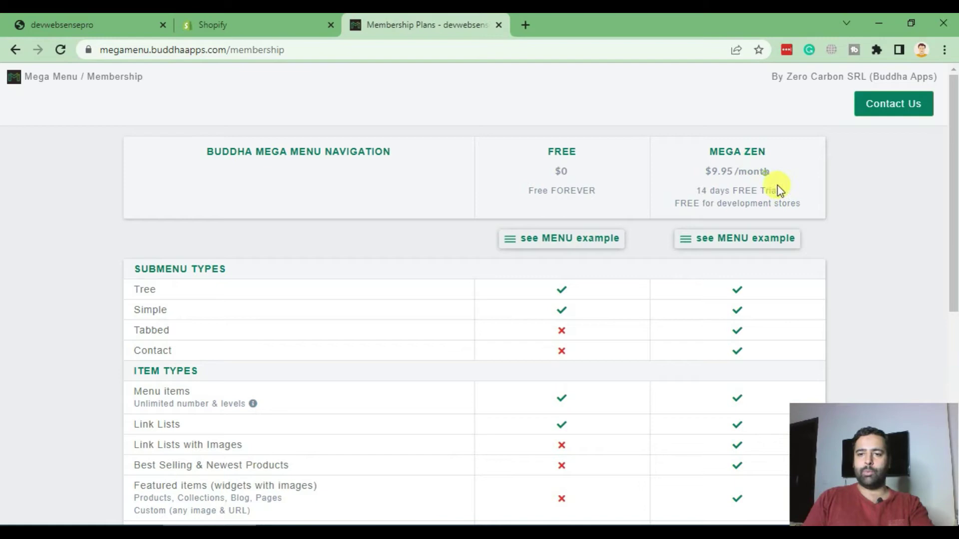
Sign up for the Free plan and wait while the app initializes.
{"action": "scroll", "coordinate": [789, 205], "scroll_direction": "down", "scroll_amount": 3}
{"action": "scroll", "coordinate": [739, 277], "scroll_direction": "down", "scroll_amount": 5}
{"action": "scroll", "coordinate": [729, 323], "scroll_direction": "up", "scroll_amount": 5}
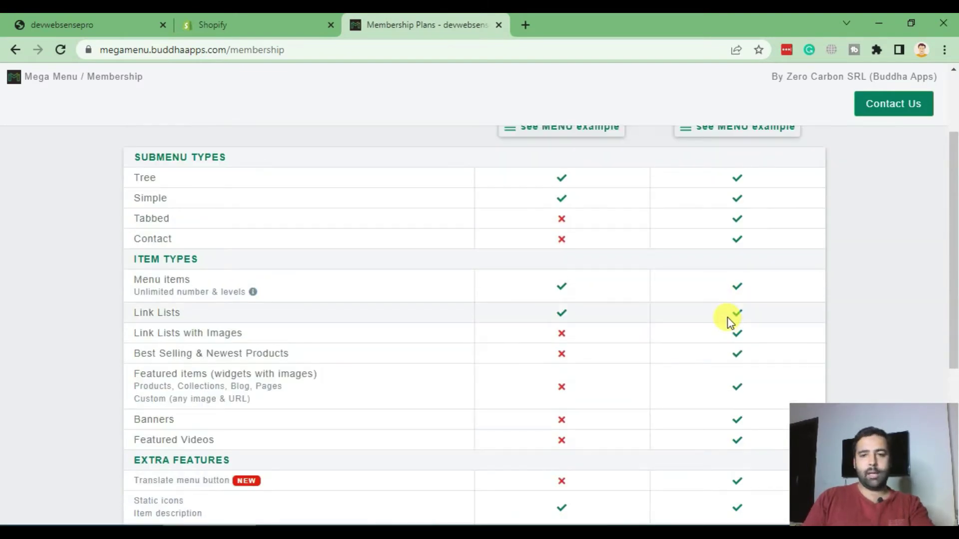
{"action": "scroll", "coordinate": [728, 319], "scroll_direction": "down", "scroll_amount": 3}
{"action": "scroll", "coordinate": [685, 286], "scroll_direction": "down", "scroll_amount": 3}
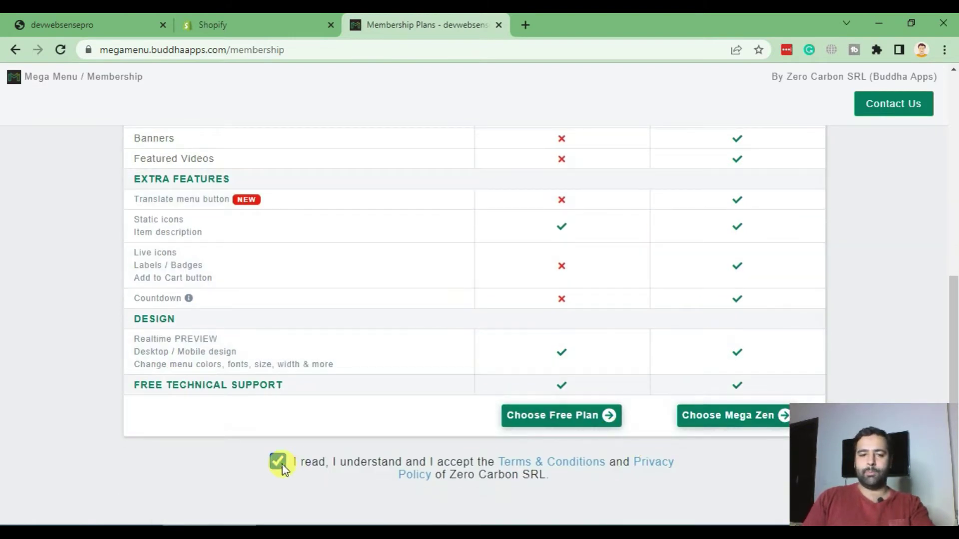
{"action": "left_click", "coordinate": [579, 422]}
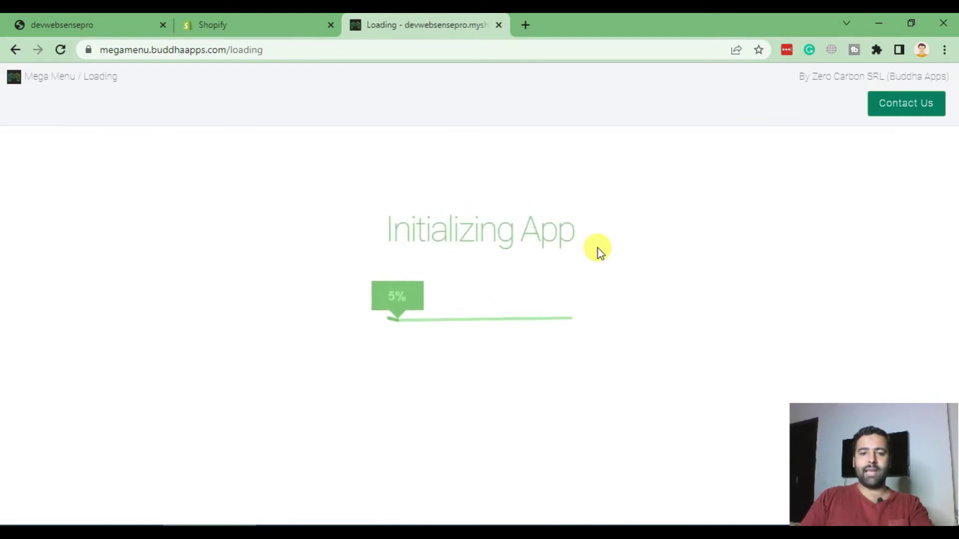
{"action": "left_click_drag", "start_coordinate": [382, 229], "coordinate": [600, 239]}
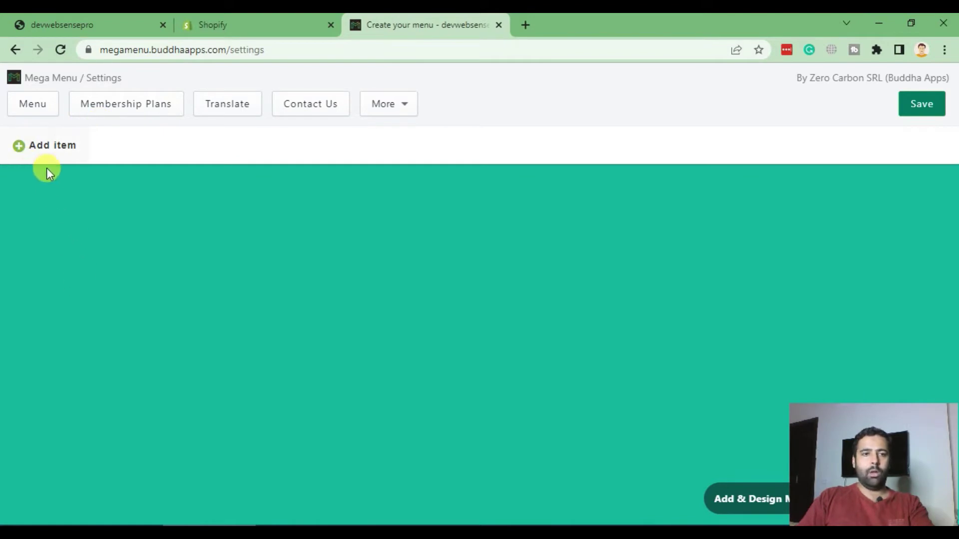
Add a 'Home' menu item with the static house icon, linked to the Home page.
{"action": "left_click", "coordinate": [47, 146]}
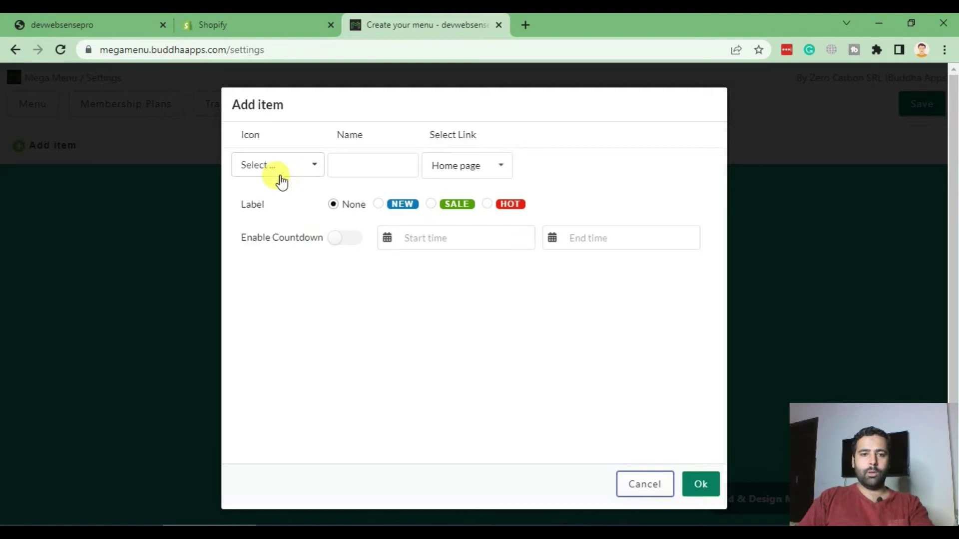
{"action": "left_click", "coordinate": [281, 169]}
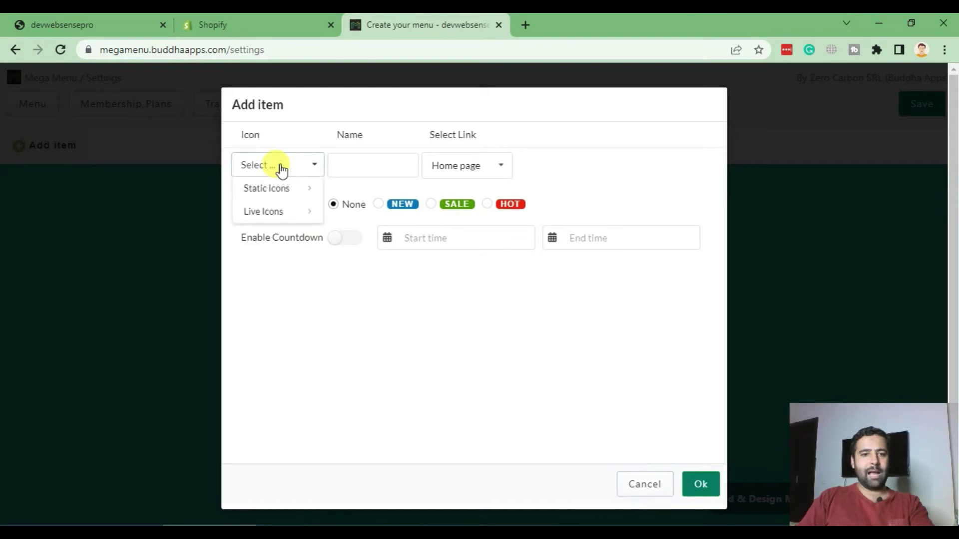
{"action": "left_click", "coordinate": [315, 192]}
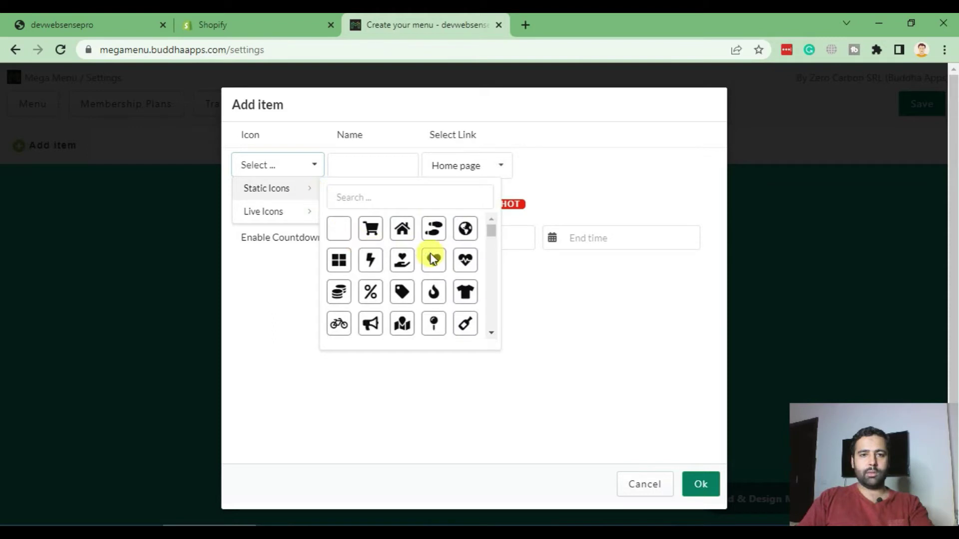
{"action": "left_click", "coordinate": [402, 230]}
{"action": "left_click", "coordinate": [359, 164]}
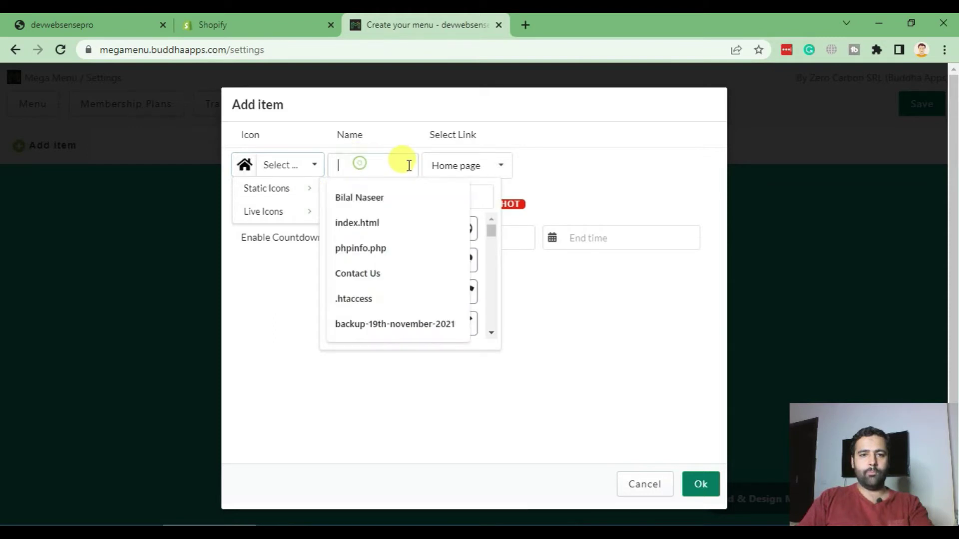
{"action": "type", "text": "Home"}
{"action": "left_click", "coordinate": [552, 156]}
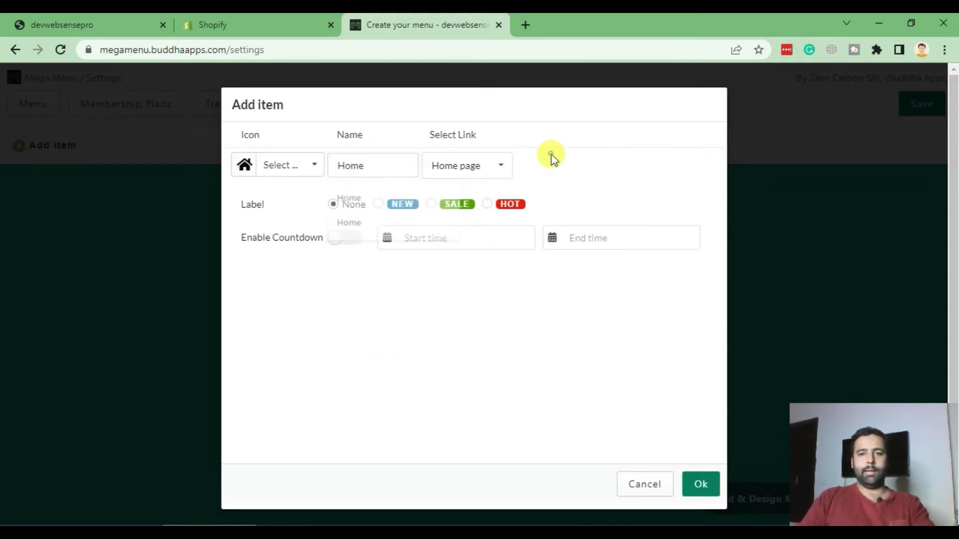
{"action": "left_click", "coordinate": [701, 485]}
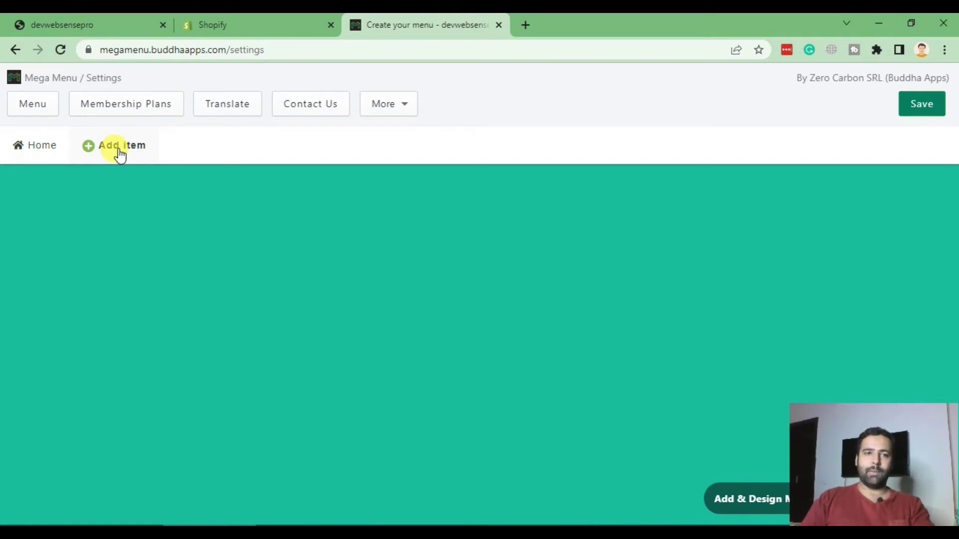
Start a second menu item named 'Services' with the static grid icon.
{"action": "left_click", "coordinate": [120, 150]}
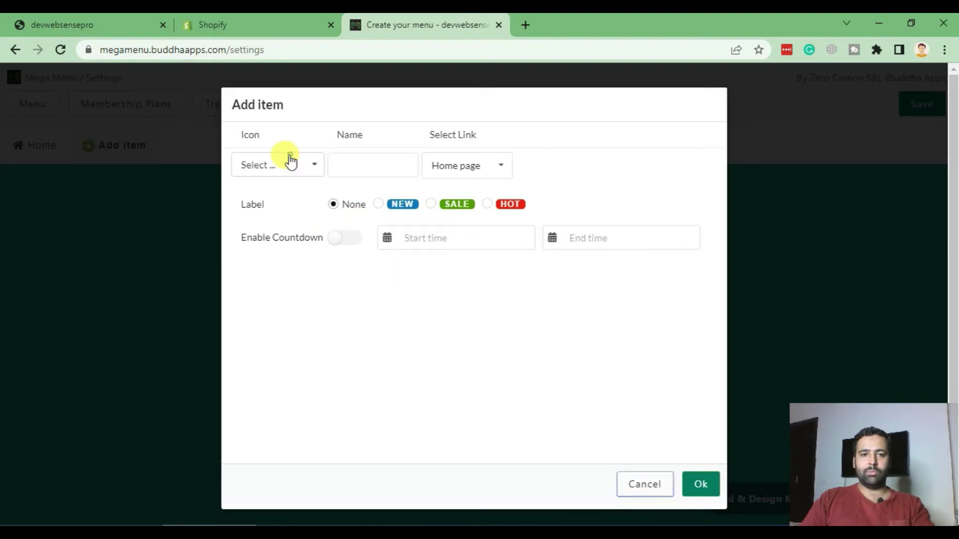
{"action": "left_click", "coordinate": [298, 167]}
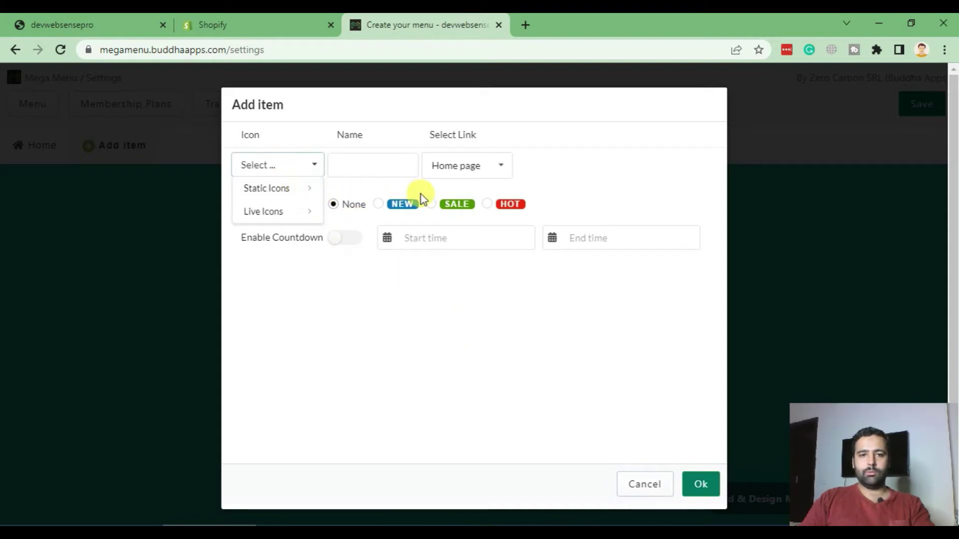
{"action": "left_click", "coordinate": [315, 190]}
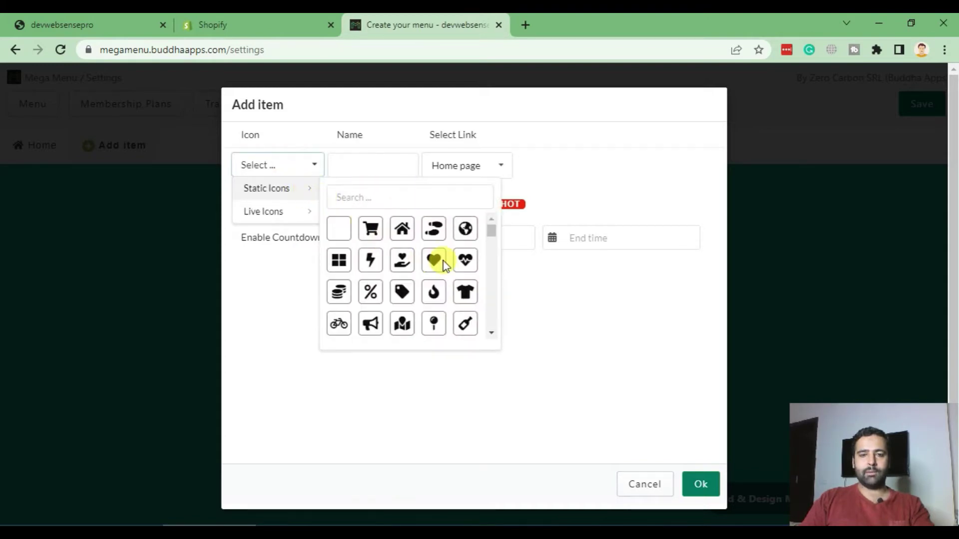
{"action": "left_click", "coordinate": [337, 263]}
{"action": "left_click", "coordinate": [361, 163]}
{"action": "type", "text": "Services"}
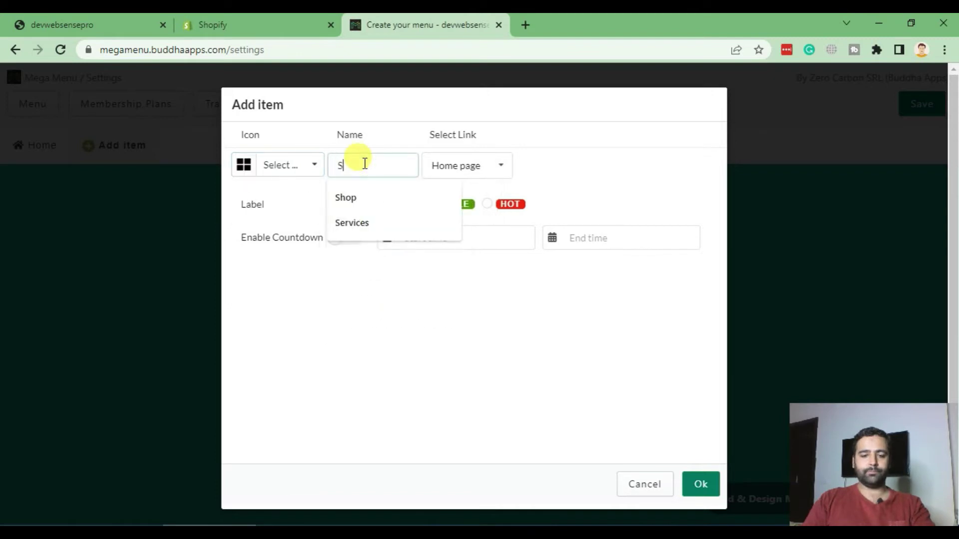
Set the Services item's link to No link and add it to the menu.
{"action": "left_click", "coordinate": [493, 168]}
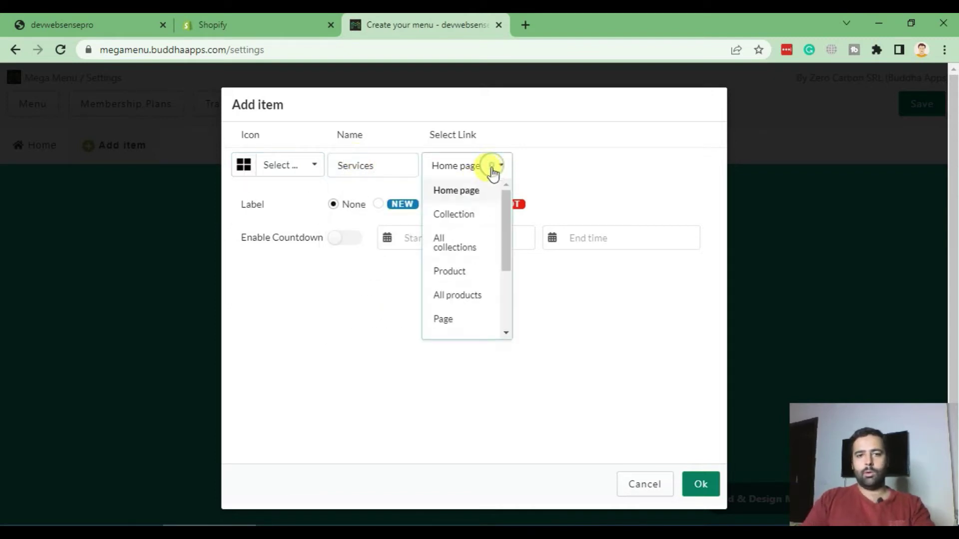
{"action": "scroll", "coordinate": [487, 273], "scroll_direction": "down", "scroll_amount": 2}
{"action": "left_click", "coordinate": [480, 326]}
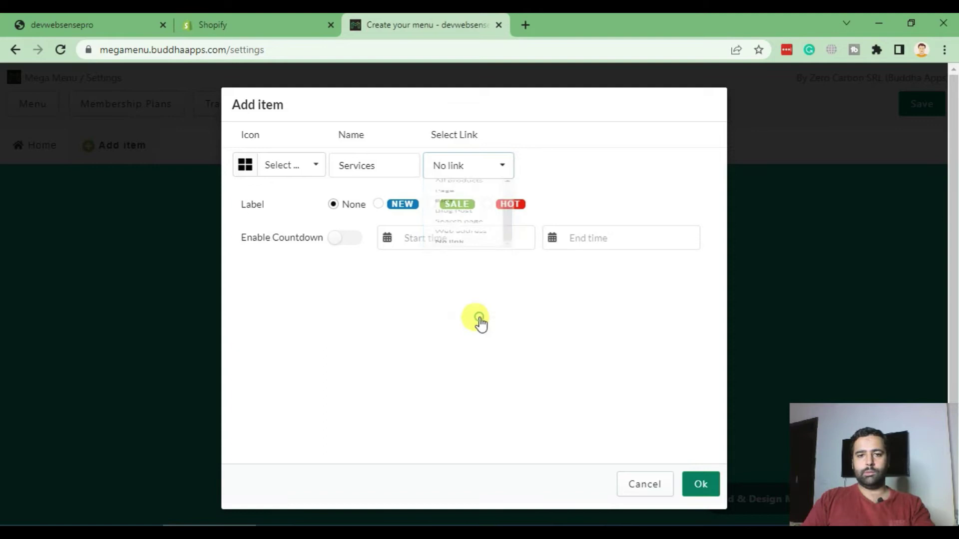
{"action": "left_click", "coordinate": [490, 173]}
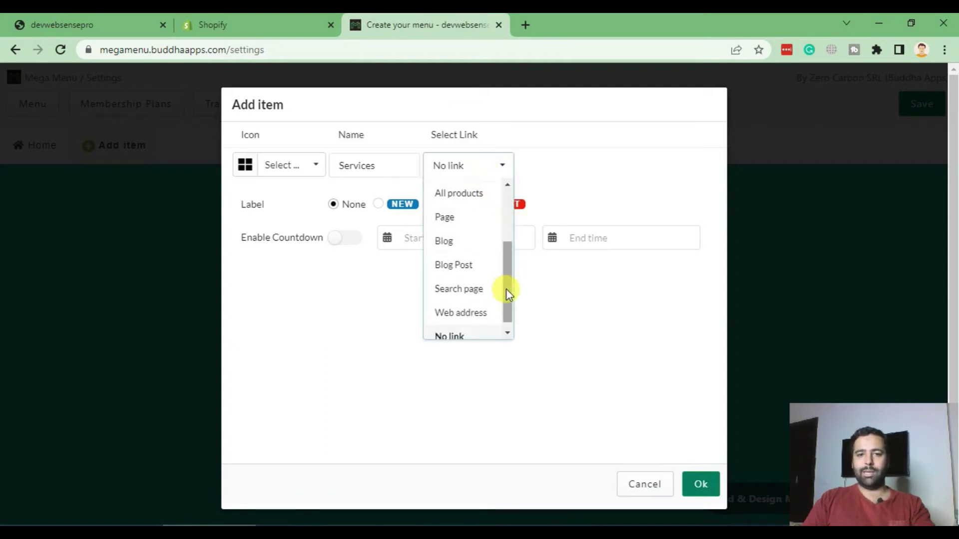
{"action": "mouse_move", "coordinate": [510, 299]}
{"action": "left_mouse_down"}
{"action": "mouse_move", "coordinate": [499, 210]}
{"action": "mouse_move", "coordinate": [509, 306]}
{"action": "left_mouse_up"}
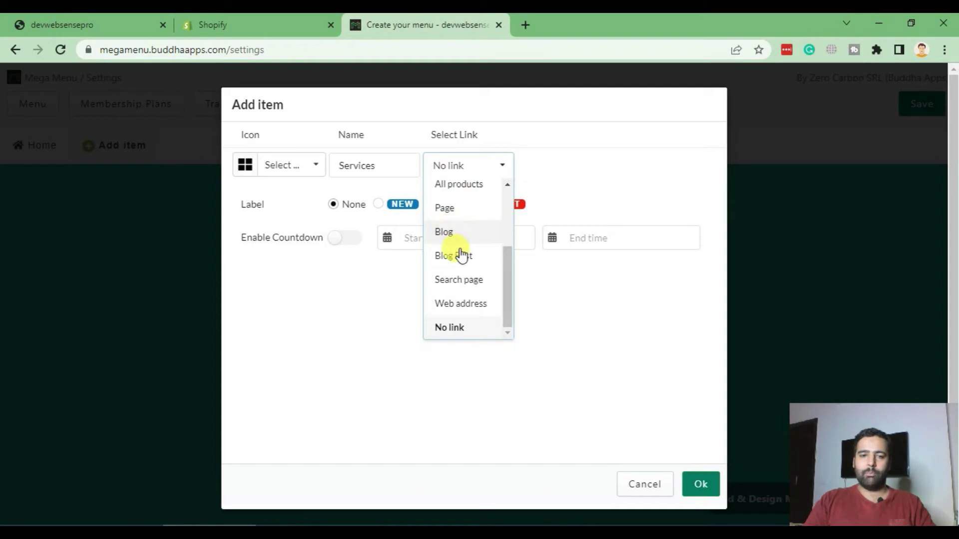
{"action": "left_click", "coordinate": [468, 312]}
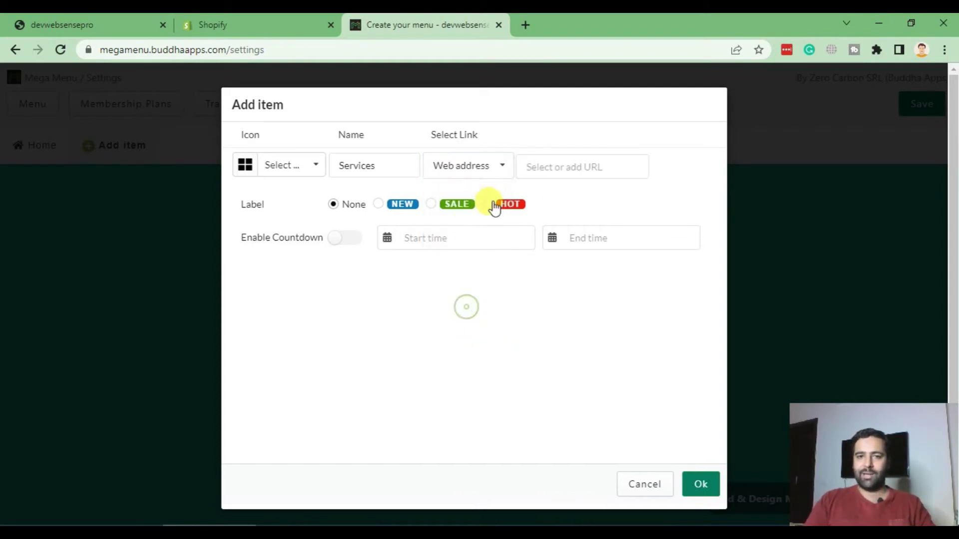
{"action": "left_click", "coordinate": [544, 170]}
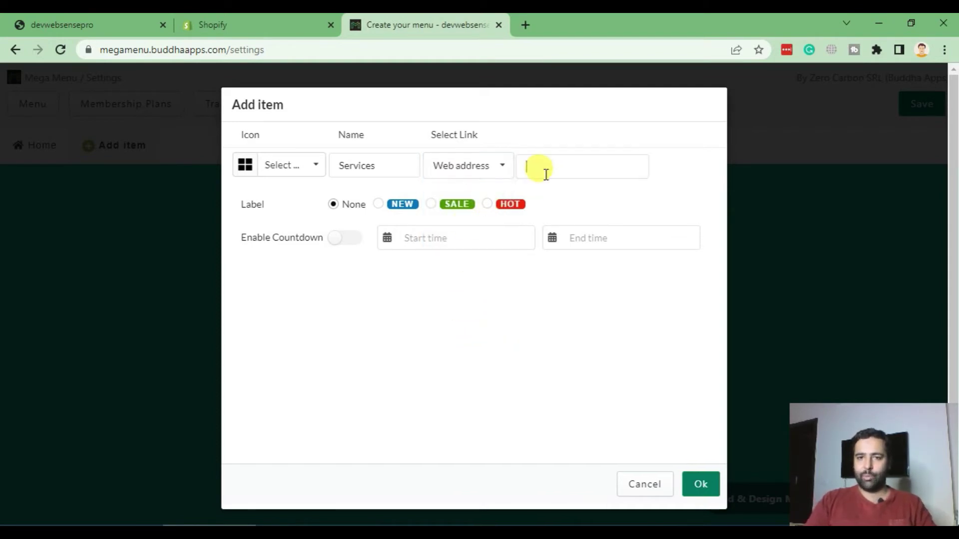
{"action": "left_click", "coordinate": [498, 168]}
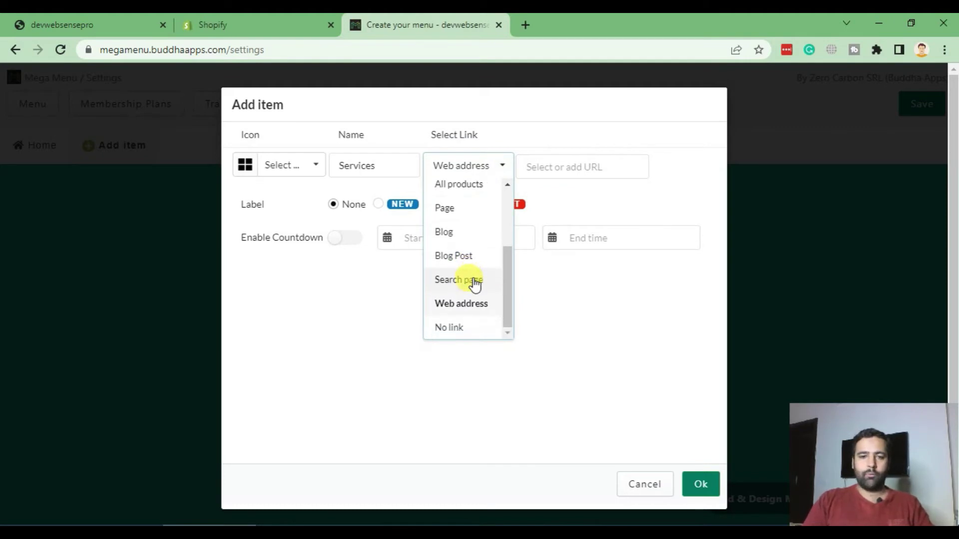
{"action": "left_click", "coordinate": [458, 332]}
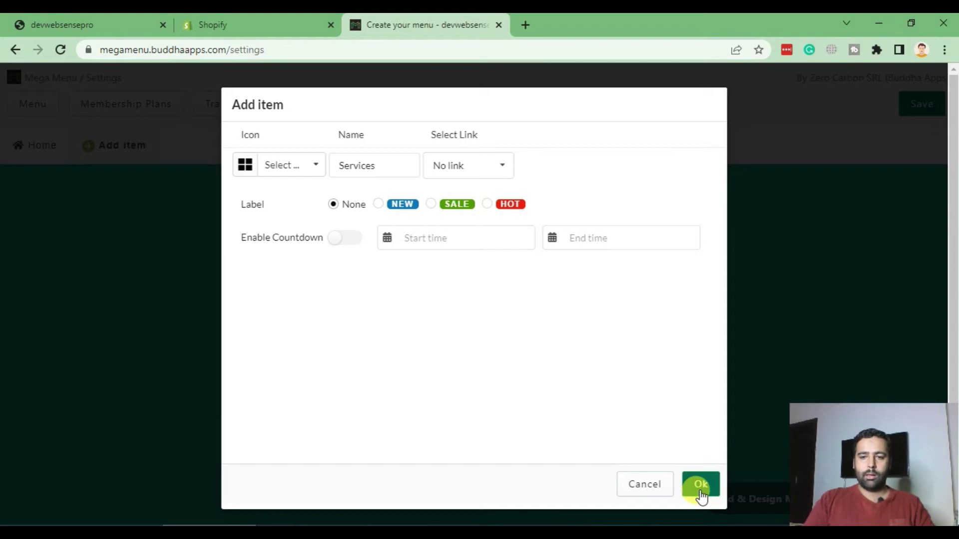
{"action": "left_click", "coordinate": [701, 484]}
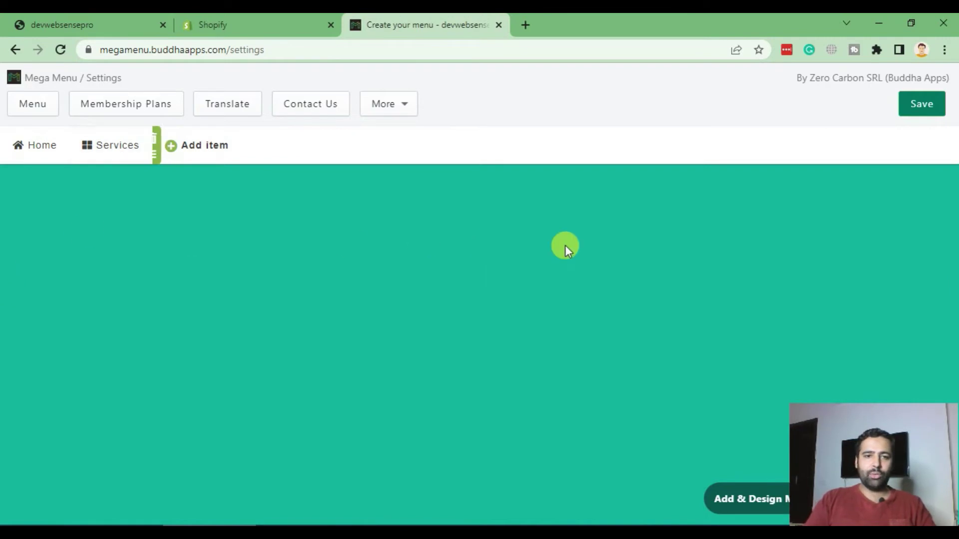
Choose Simple as the submenu type for the Services item.
{"action": "mouse_move", "coordinate": [106, 157]}
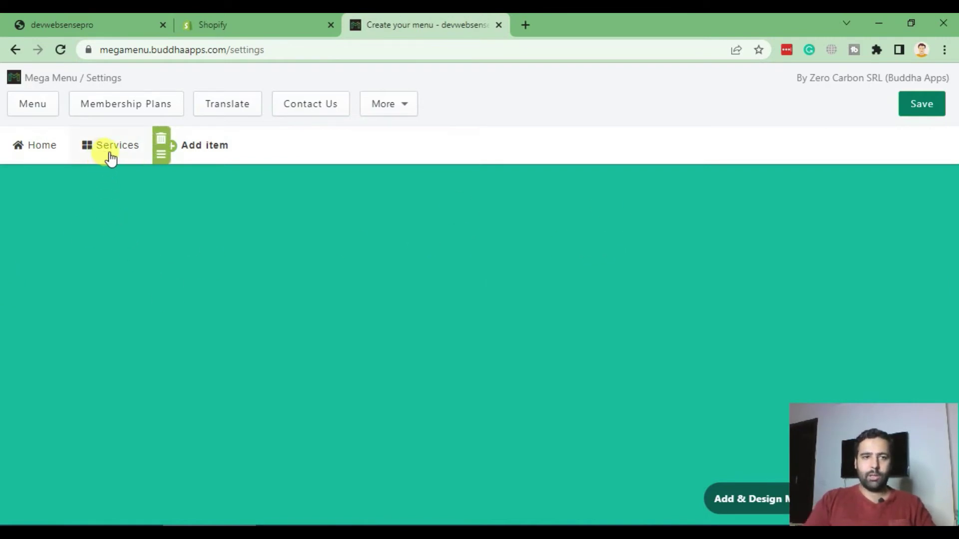
{"action": "left_click", "coordinate": [162, 156]}
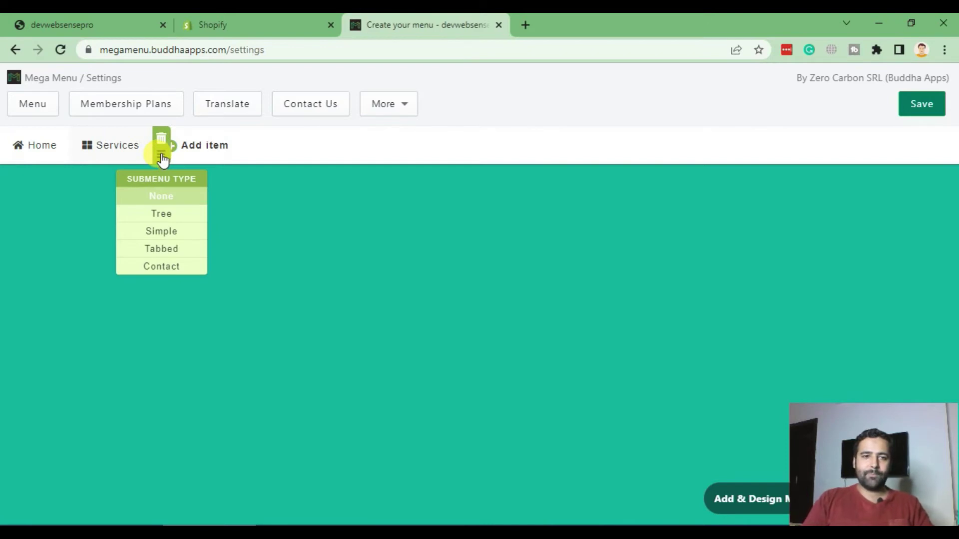
{"action": "left_click", "coordinate": [182, 196]}
{"action": "left_click", "coordinate": [161, 155]}
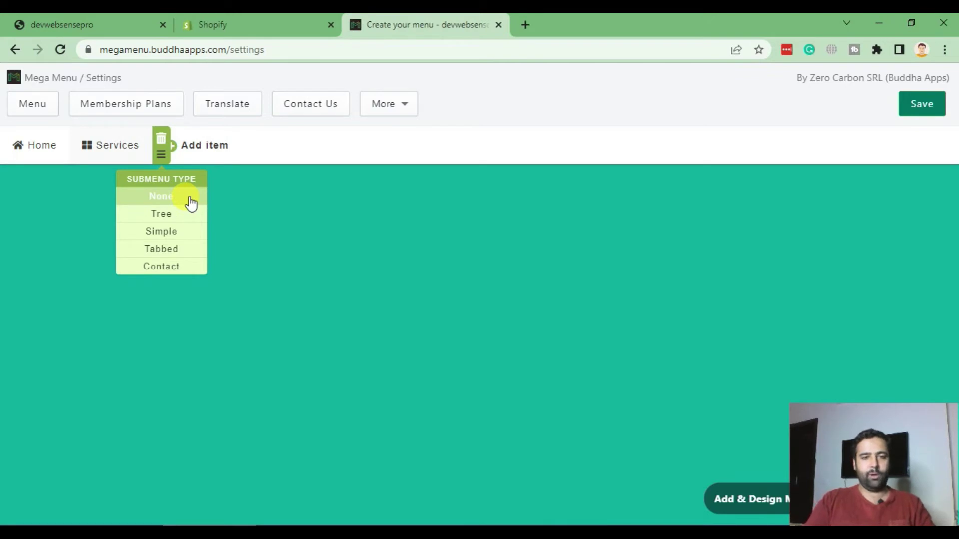
{"action": "left_click", "coordinate": [189, 237]}
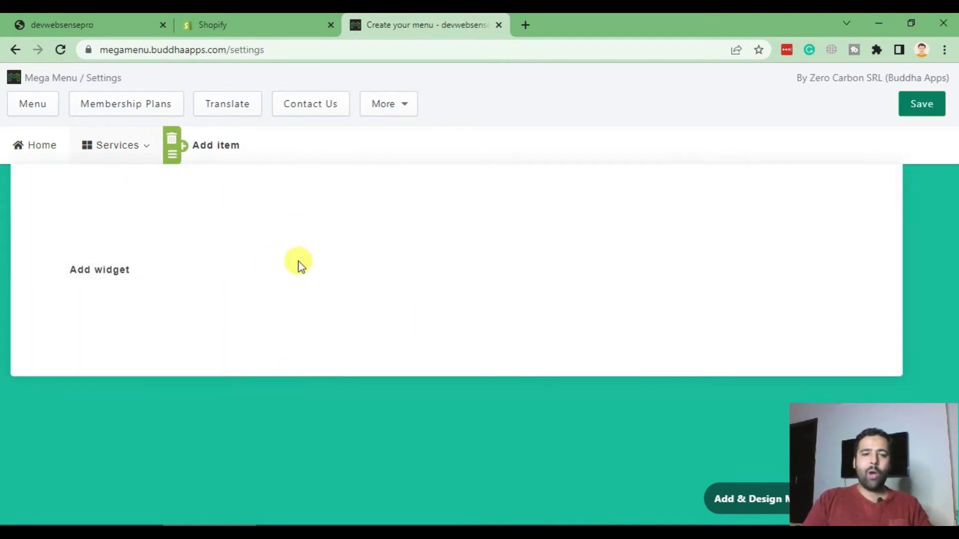
Add a 'First List' widget with the double-chevron icon and link #.
{"action": "left_click", "coordinate": [72, 268]}
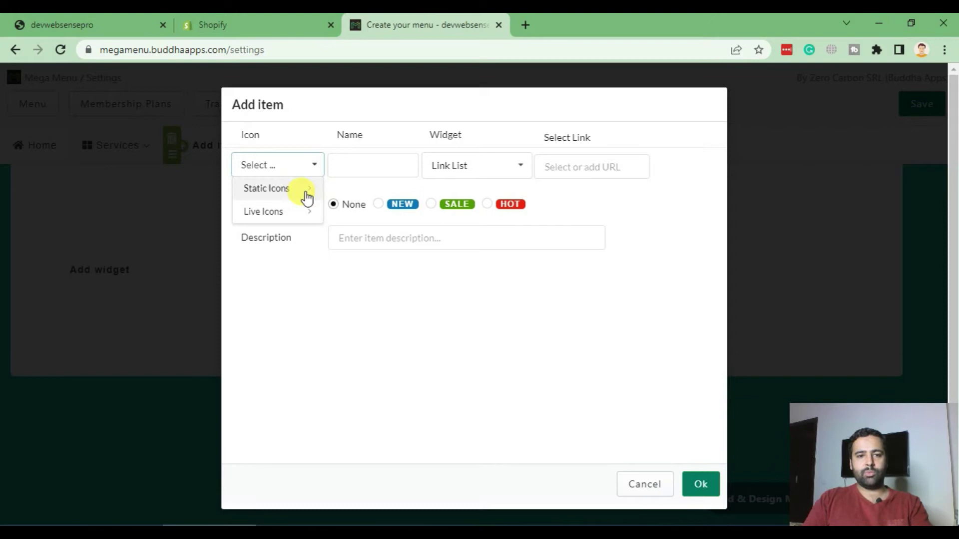
{"action": "left_click", "coordinate": [309, 195]}
{"action": "scroll", "coordinate": [375, 267], "scroll_direction": "down", "scroll_amount": 3}
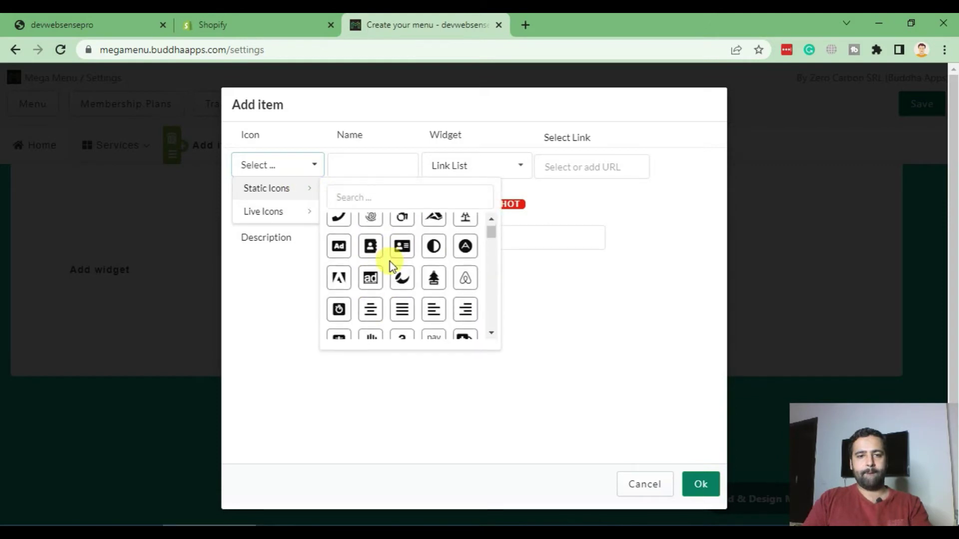
{"action": "scroll", "coordinate": [439, 287], "scroll_direction": "down", "scroll_amount": 3}
{"action": "left_click", "coordinate": [402, 266]}
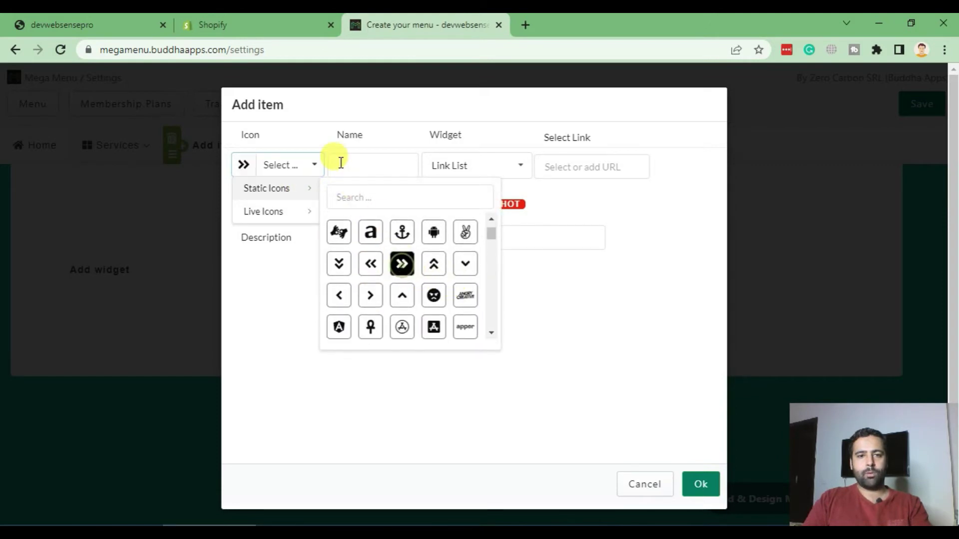
{"action": "left_click", "coordinate": [340, 162]}
{"action": "type", "text": "First List"}
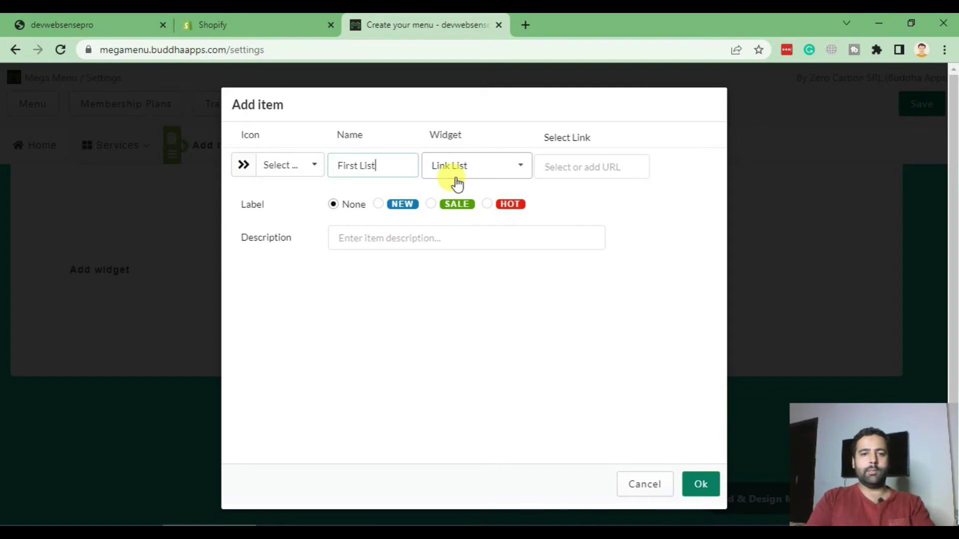
{"action": "left_click", "coordinate": [565, 170]}
{"action": "left_click", "coordinate": [546, 199]}
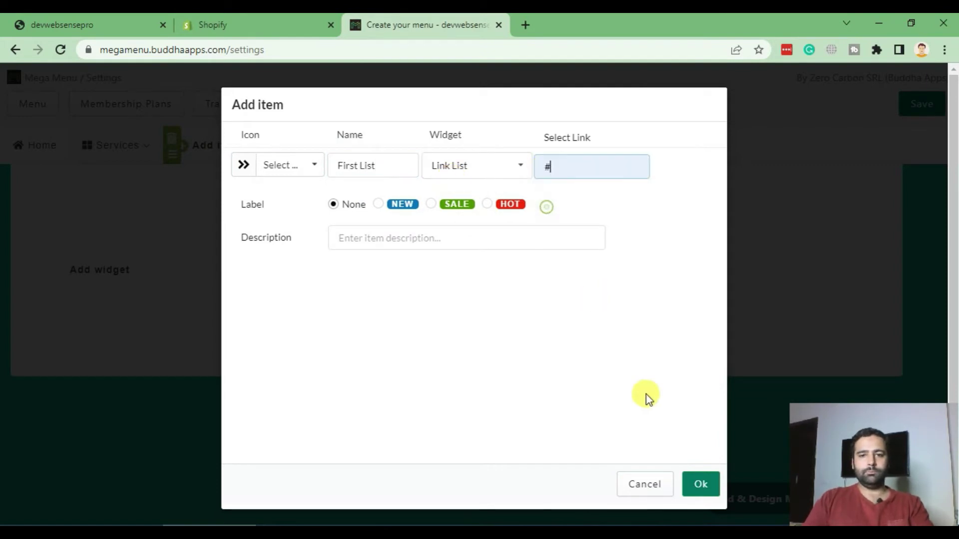
{"action": "left_click", "coordinate": [704, 484]}
Add a 'Second List' widget with the double-chevron icon and link #.
{"action": "left_click", "coordinate": [246, 278]}
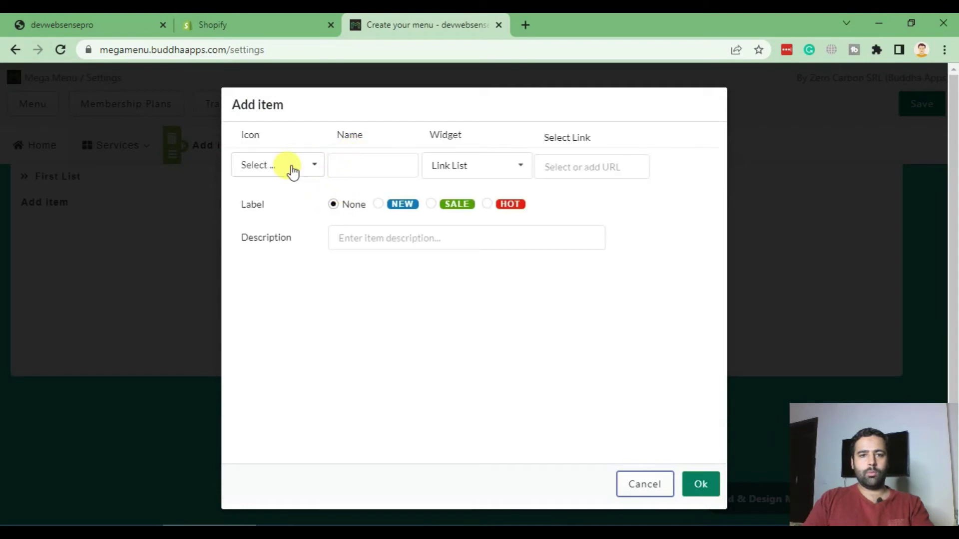
{"action": "left_click", "coordinate": [293, 171]}
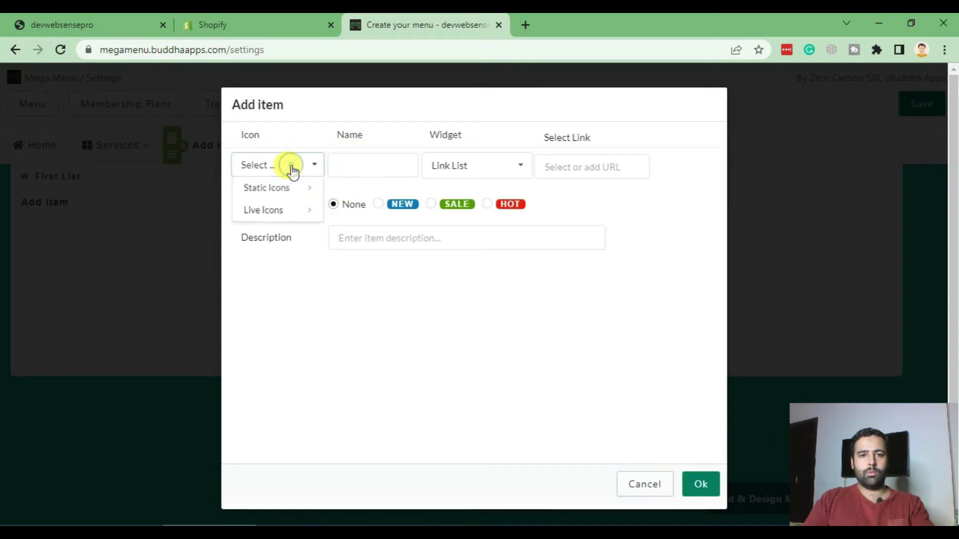
{"action": "left_click", "coordinate": [306, 199]}
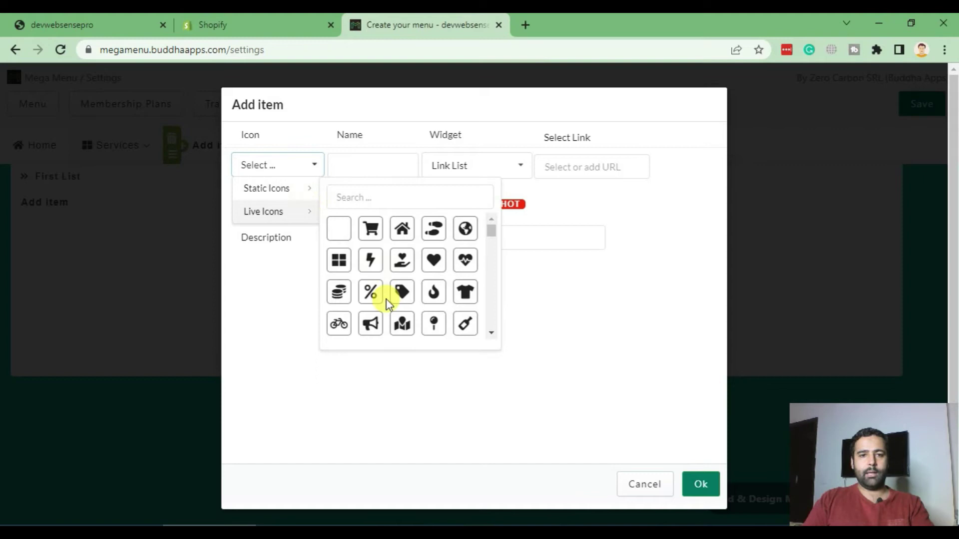
{"action": "scroll", "coordinate": [416, 258], "scroll_direction": "down", "scroll_amount": 2}
{"action": "left_click", "coordinate": [402, 258]}
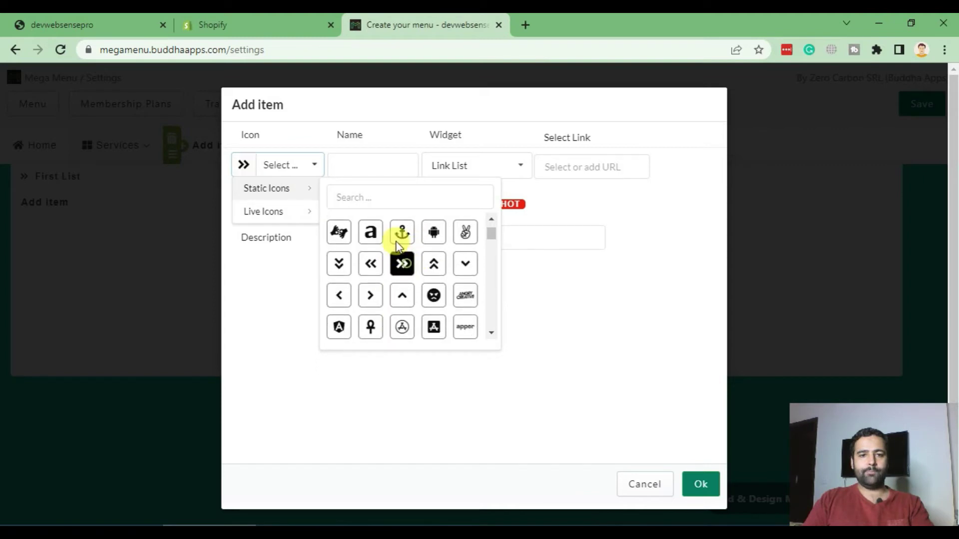
{"action": "left_click", "coordinate": [374, 166]}
{"action": "type", "text": "Second List"}
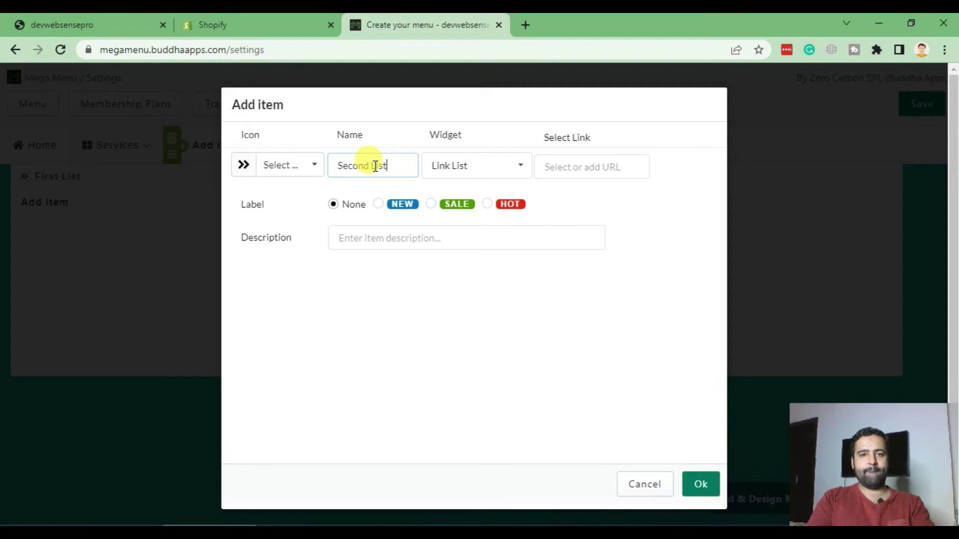
{"action": "key", "text": "Tab"}
{"action": "key", "text": "Tab"}
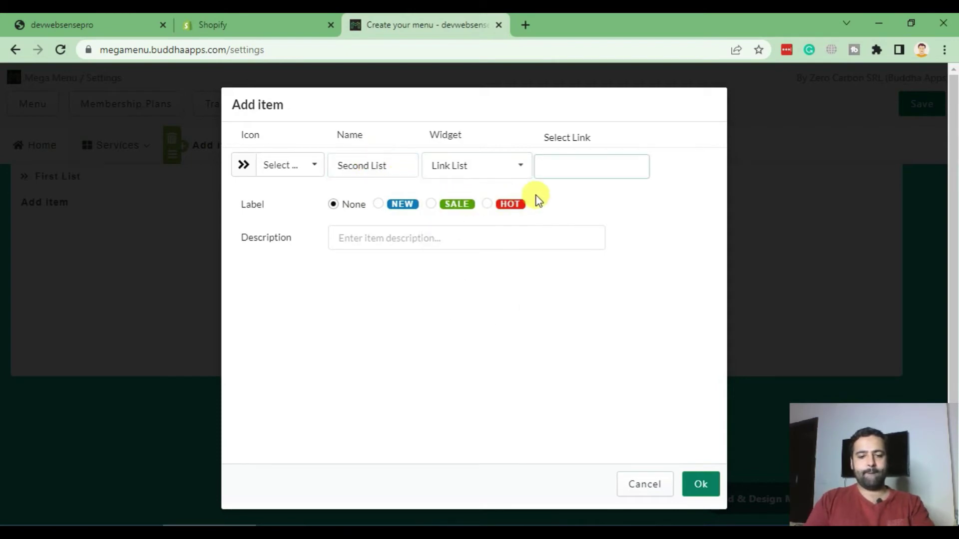
{"action": "type", "text": "#"}
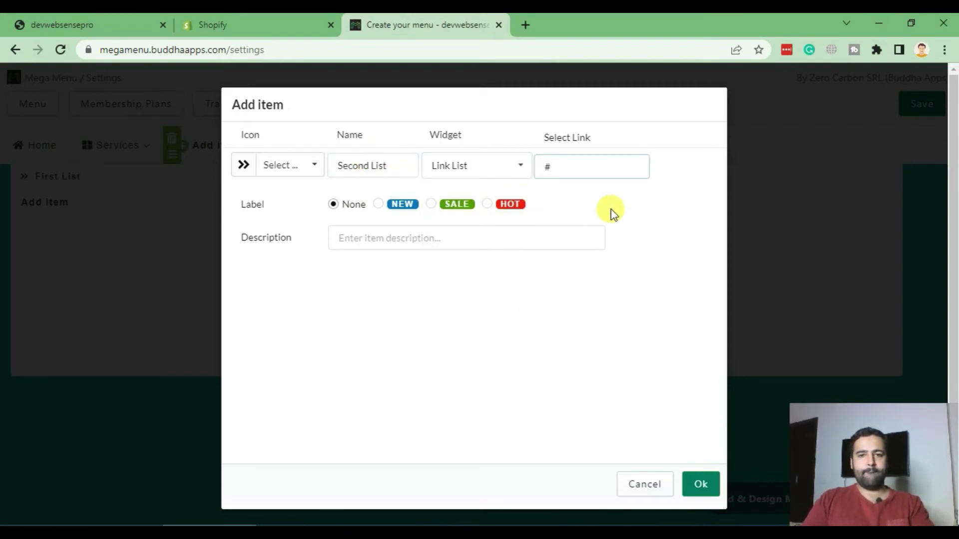
{"action": "left_click", "coordinate": [698, 493]}
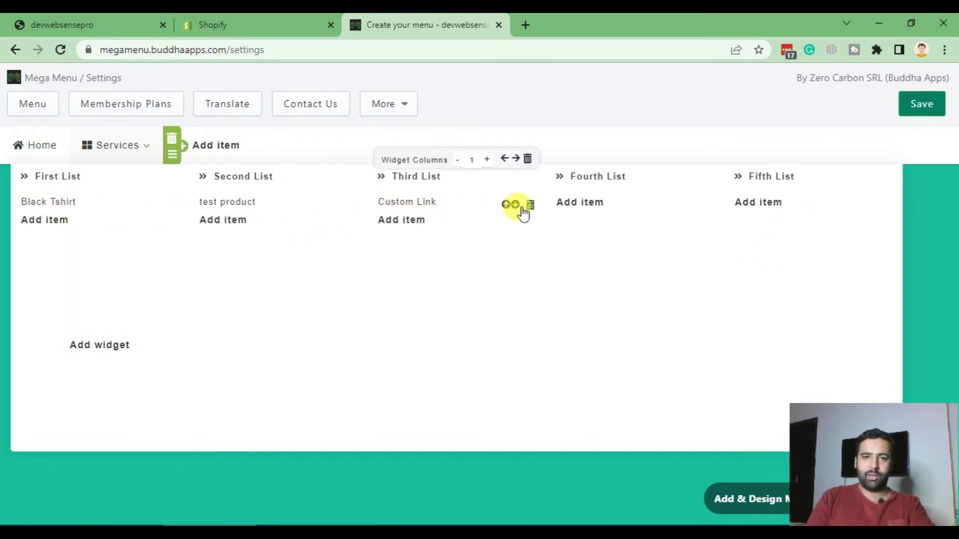
{"action": "left_click_drag", "start_coordinate": [420, 201], "coordinate": [335, 231]}
{"action": "left_click", "coordinate": [425, 222]}
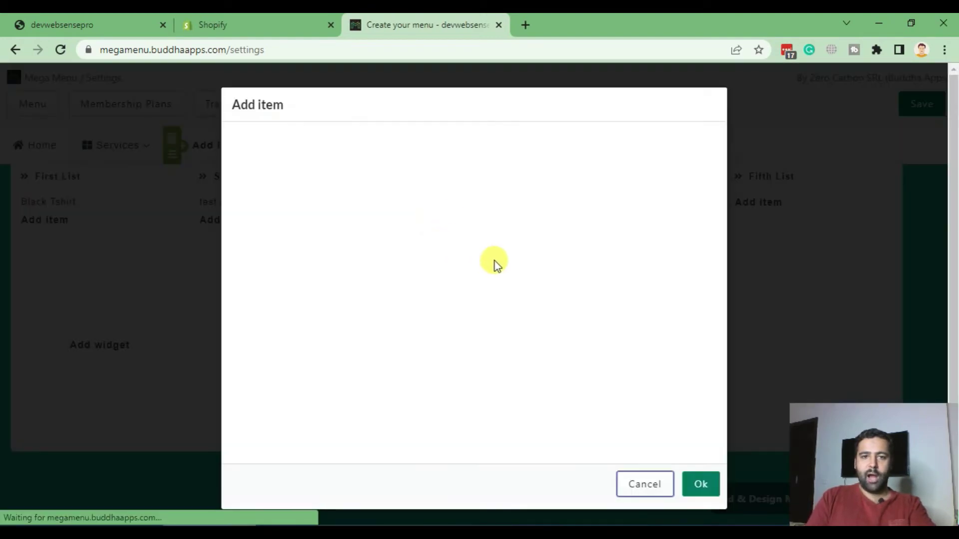
{"action": "left_click", "coordinate": [657, 486]}
{"action": "left_click", "coordinate": [425, 222]}
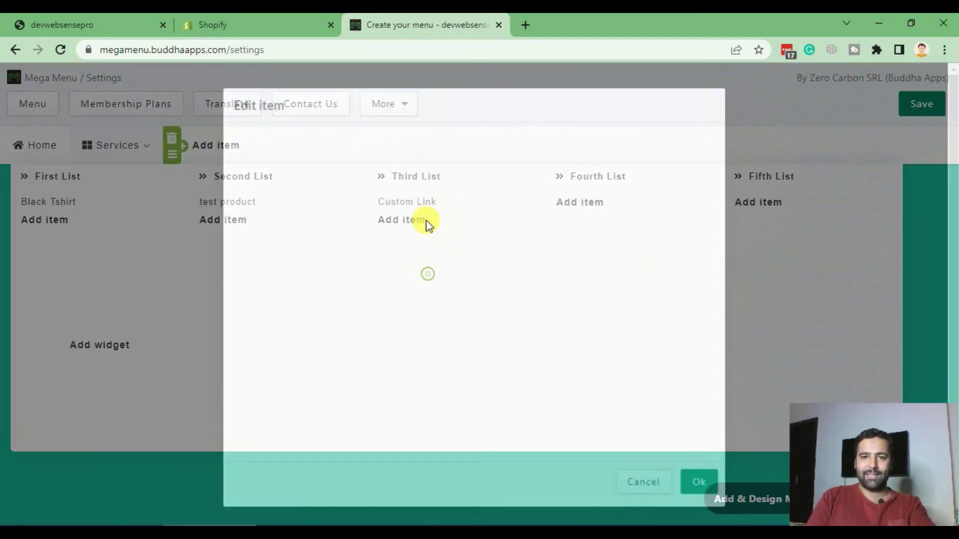
{"action": "left_click", "coordinate": [656, 485]}
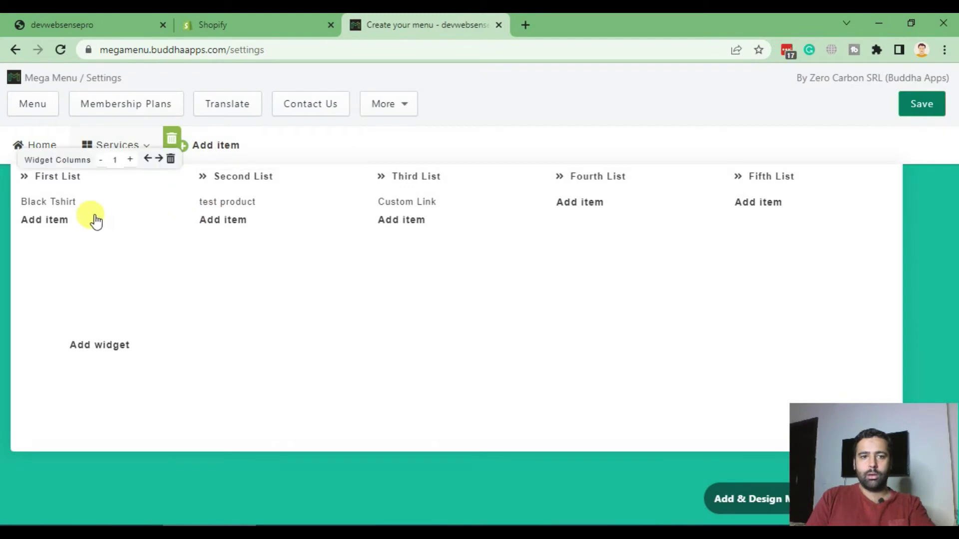
{"action": "mouse_move", "coordinate": [71, 184]}
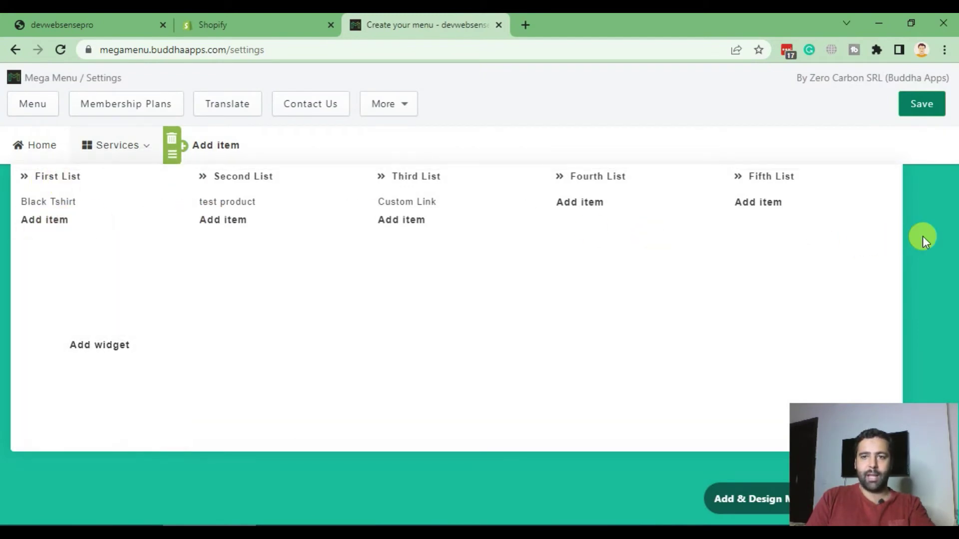
{"action": "left_click", "coordinate": [146, 151]}
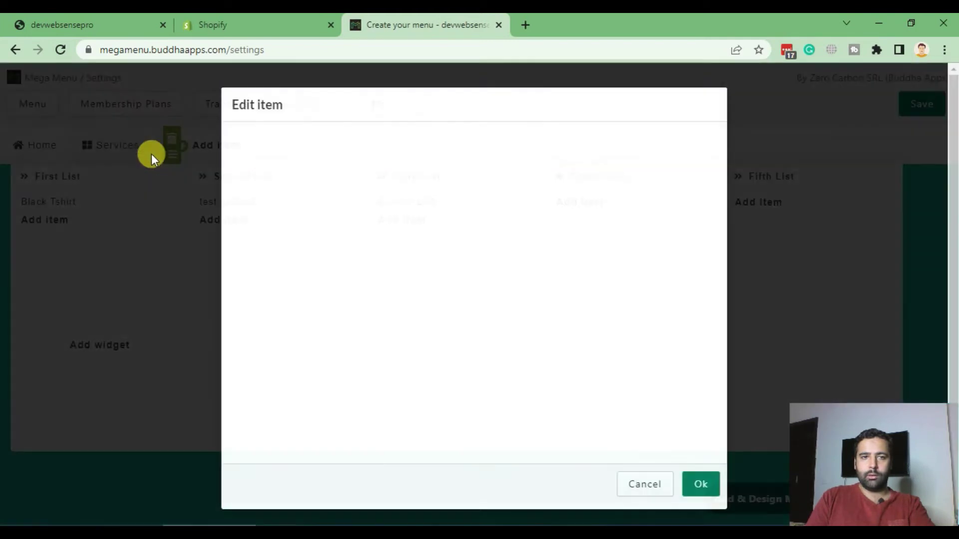
{"action": "left_click", "coordinate": [644, 484]}
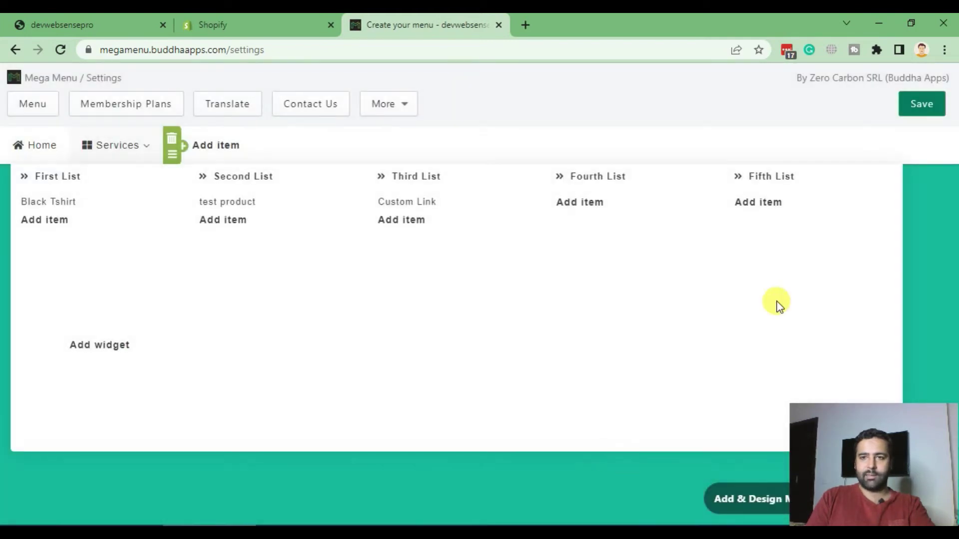
{"action": "mouse_move", "coordinate": [385, 224]}
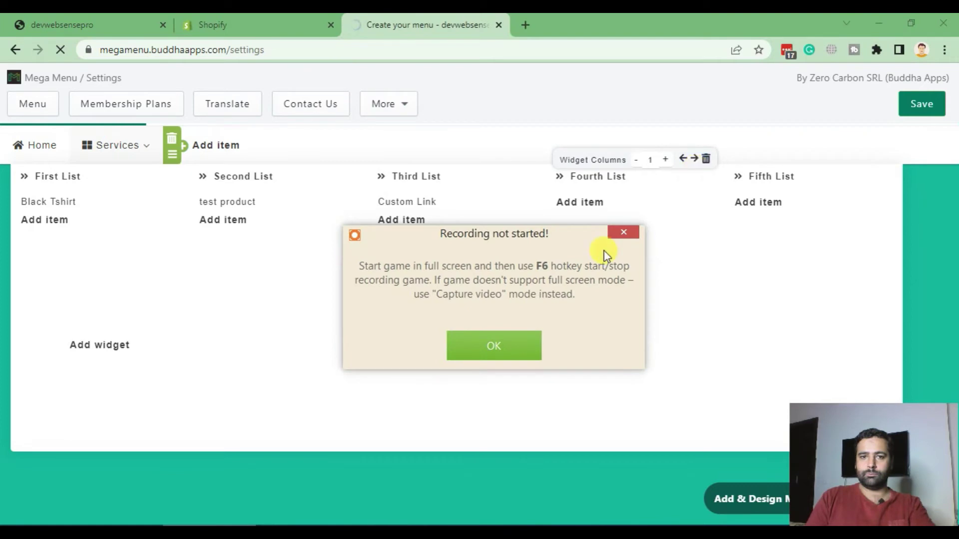
Save the Home and Services menu layout until 'Saved successfully' appears.
{"action": "left_click", "coordinate": [627, 232]}
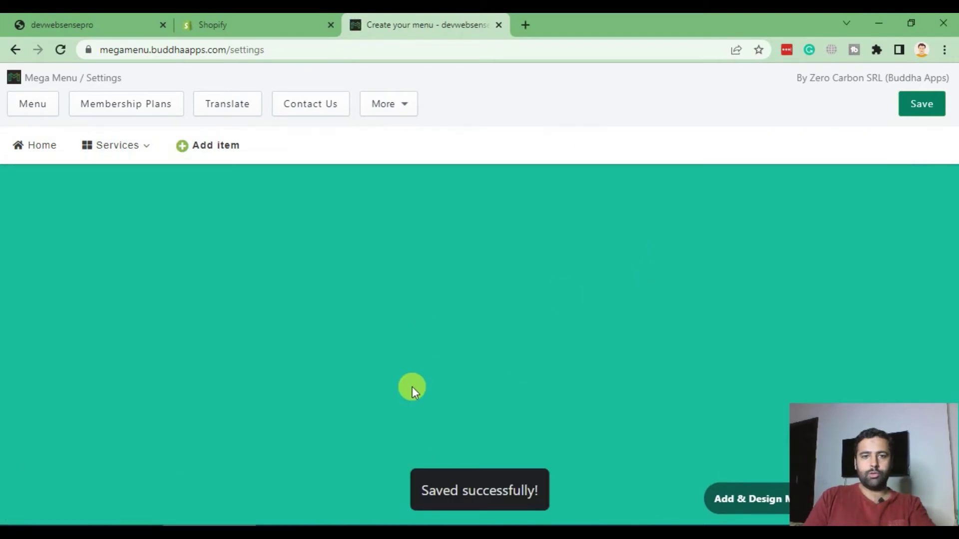
{"action": "mouse_move", "coordinate": [145, 150]}
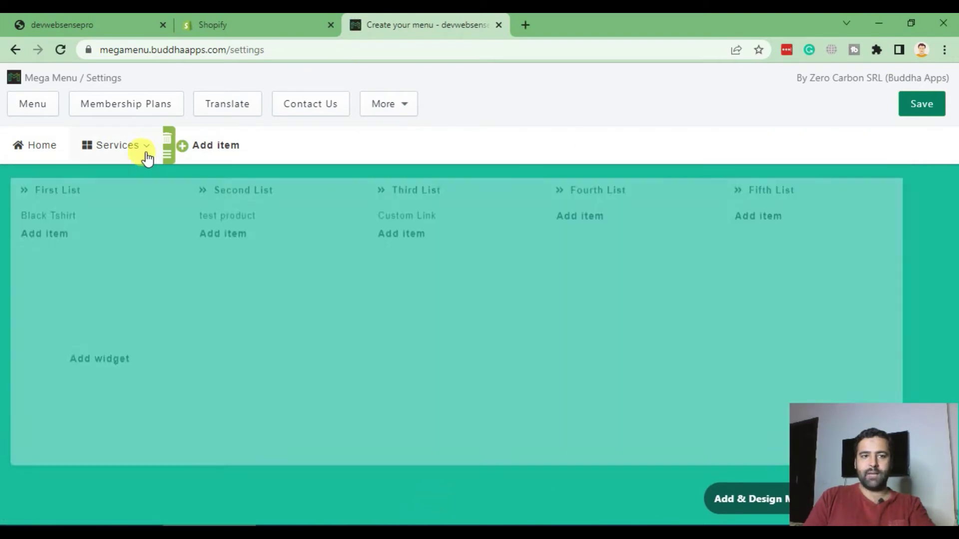
{"action": "mouse_move", "coordinate": [161, 187]}
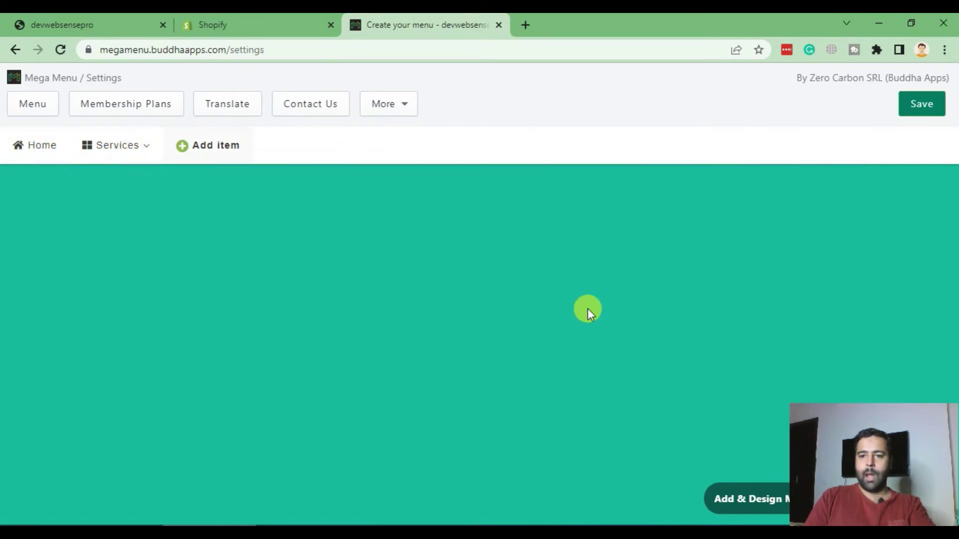
{"action": "left_click_drag", "start_coordinate": [794, 479], "coordinate": [54, 475]}
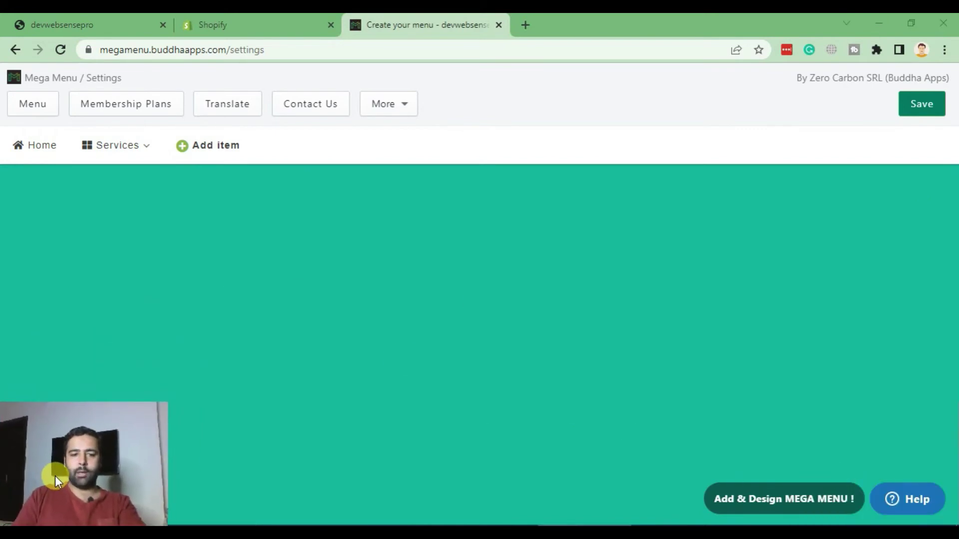
Open the mega menu design preview with Dawn Theme - Mega Menu as the menu to replace.
{"action": "left_click", "coordinate": [774, 499]}
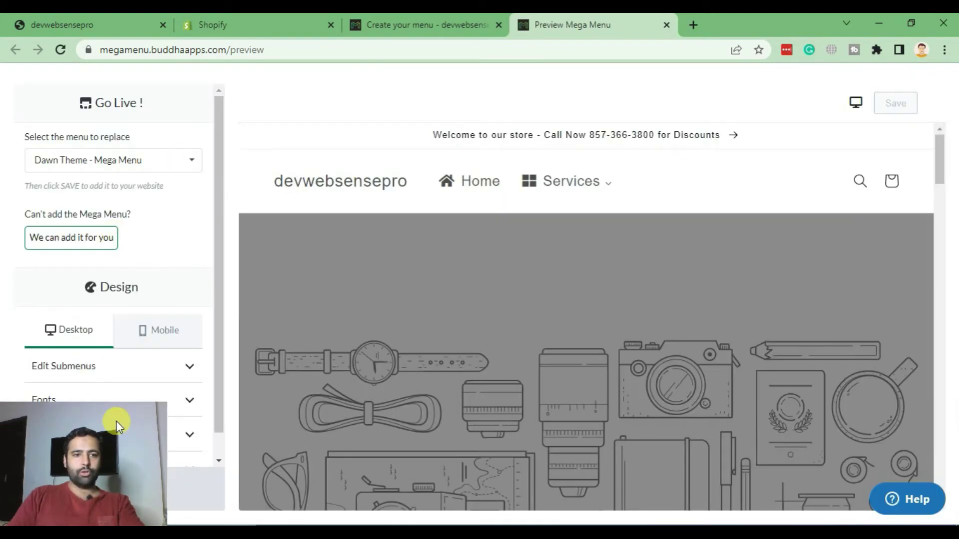
{"action": "left_click_drag", "start_coordinate": [116, 424], "coordinate": [900, 445]}
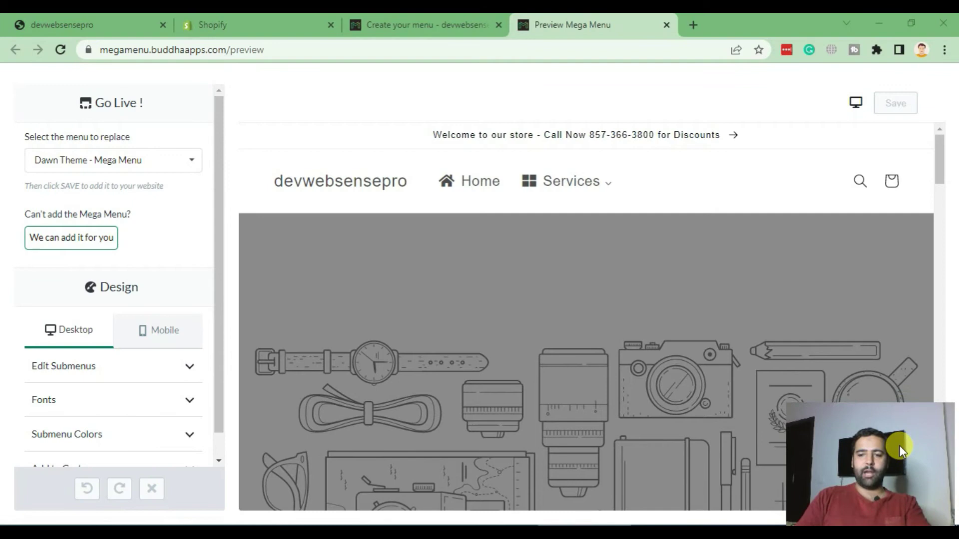
{"action": "left_click", "coordinate": [150, 157]}
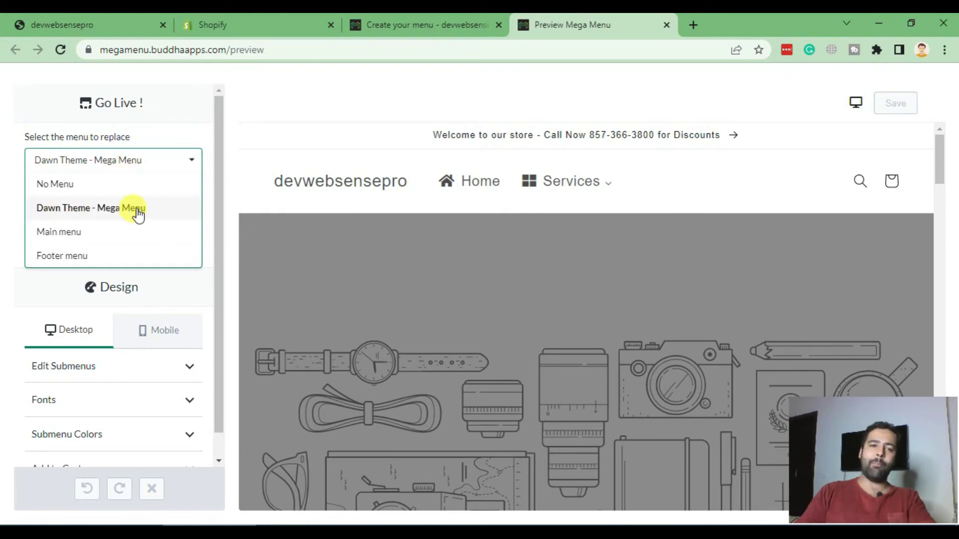
{"action": "left_click", "coordinate": [94, 212]}
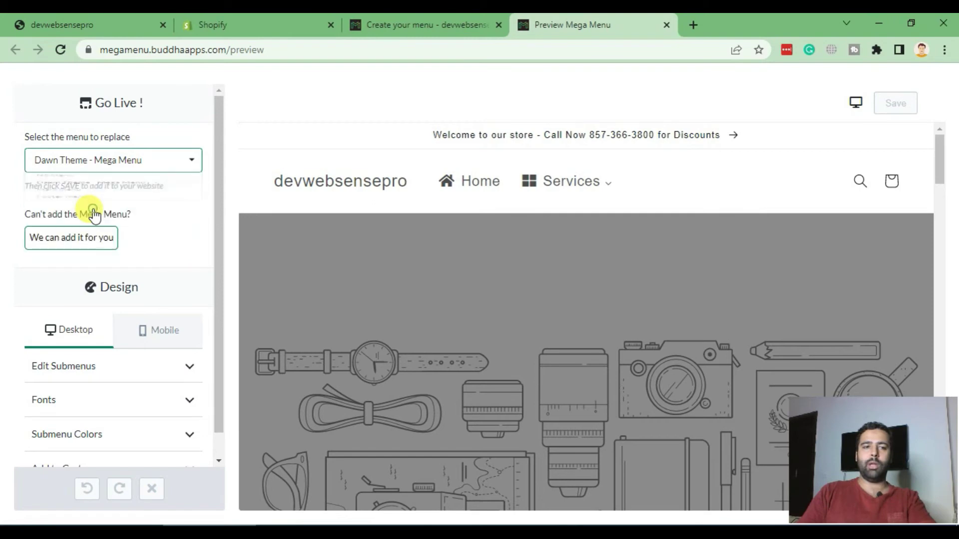
Expand the Fonts section of the mega menu design options.
{"action": "mouse_move", "coordinate": [588, 189]}
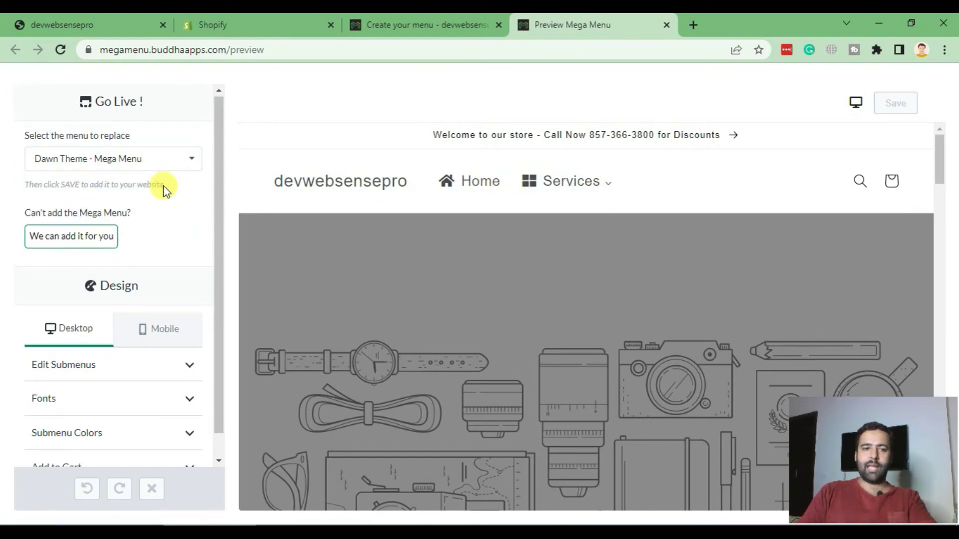
{"action": "scroll", "coordinate": [164, 187], "scroll_direction": "down", "scroll_amount": 1}
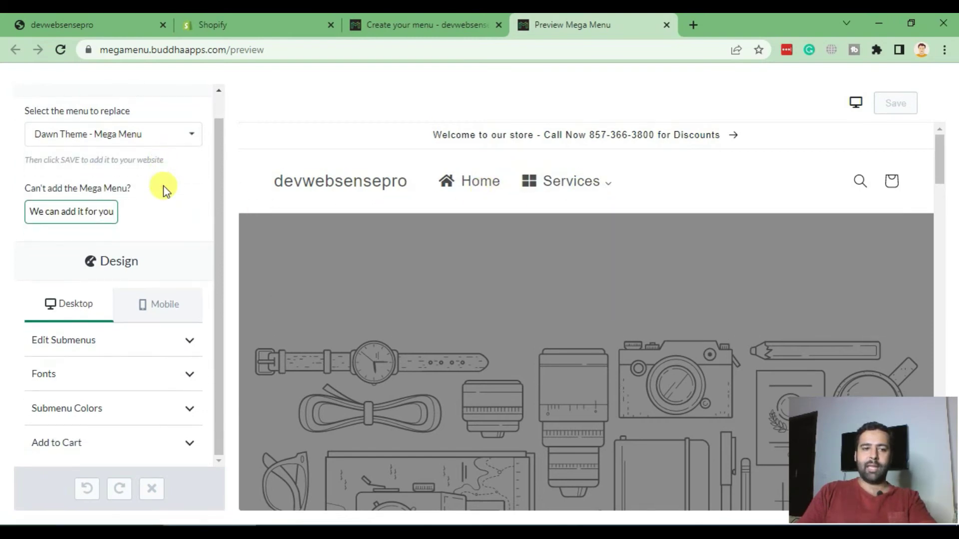
{"action": "left_click", "coordinate": [190, 375]}
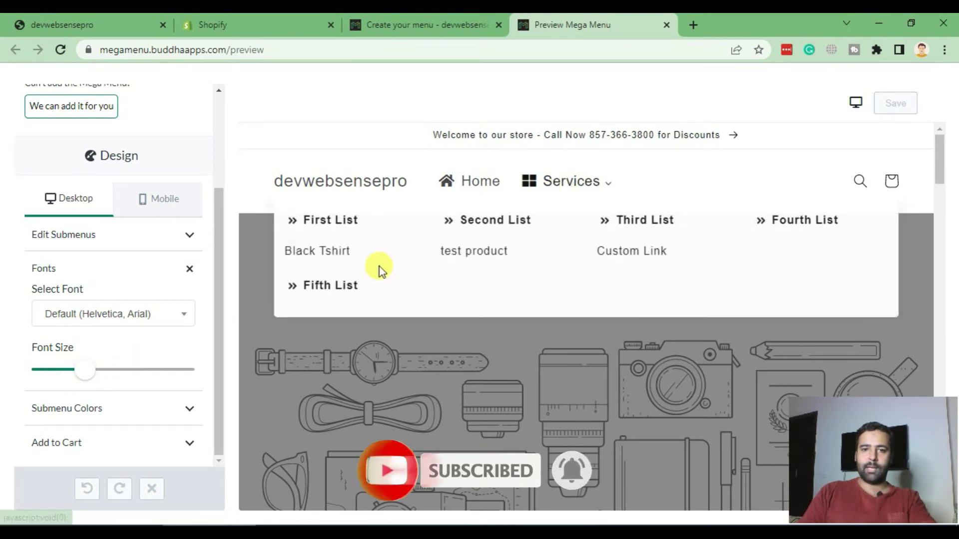
Drag the Font Size slider up and back down to a smaller size, then expand Submenu Colors.
{"action": "left_click", "coordinate": [68, 380]}
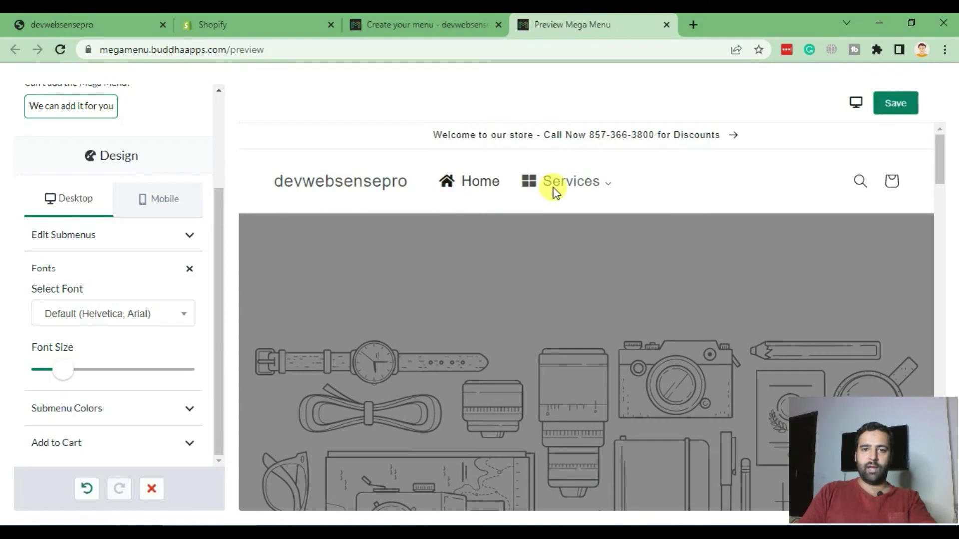
{"action": "left_click_drag", "start_coordinate": [63, 373], "coordinate": [99, 373]}
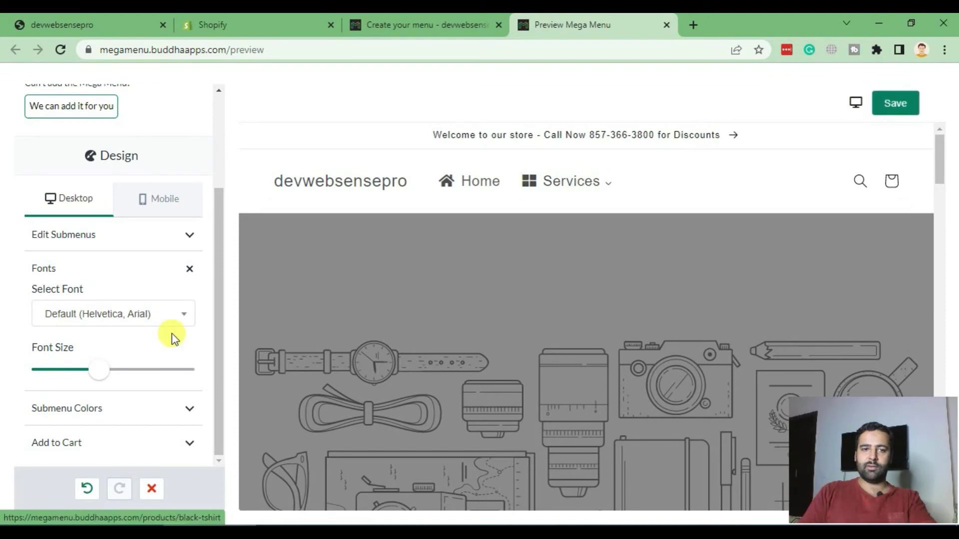
{"action": "mouse_move", "coordinate": [548, 180]}
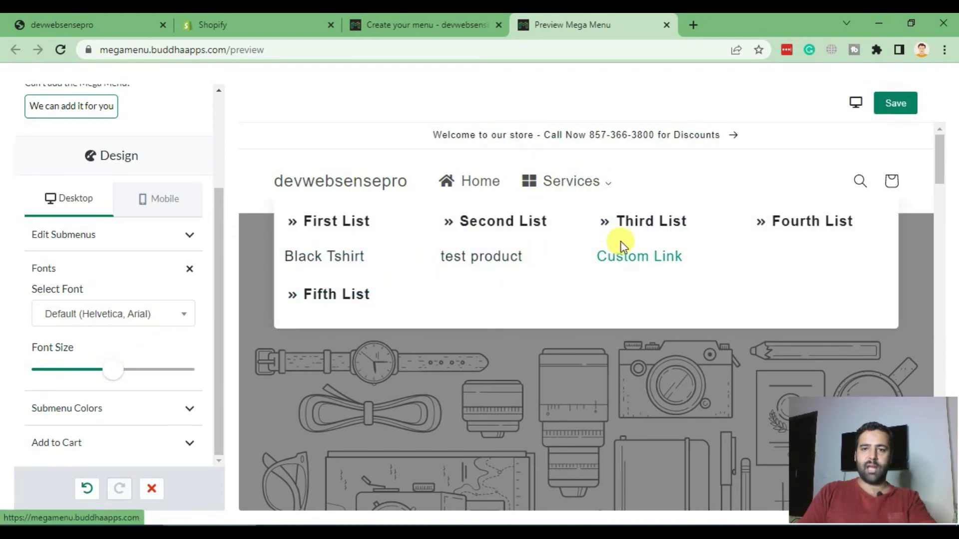
{"action": "left_click_drag", "start_coordinate": [109, 378], "coordinate": [79, 378]}
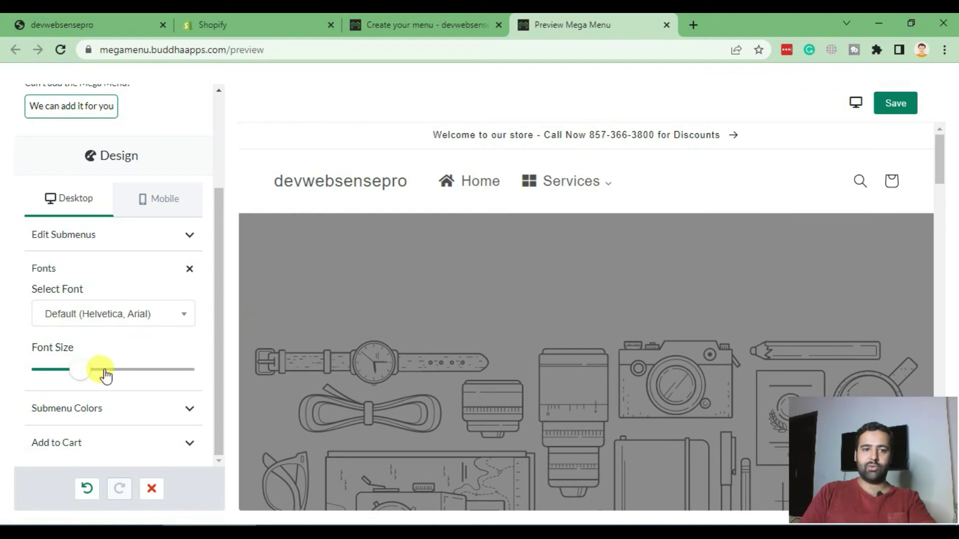
{"action": "mouse_move", "coordinate": [565, 185]}
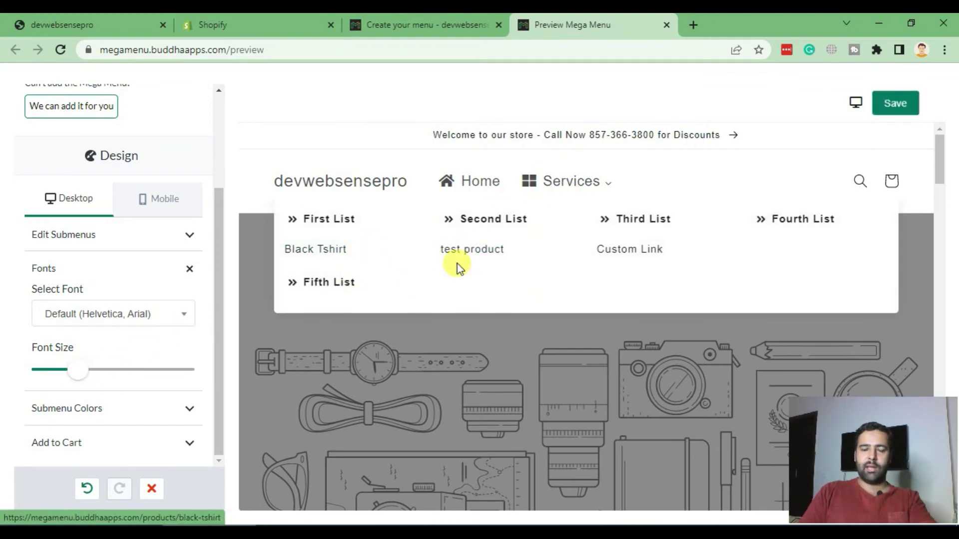
{"action": "left_click", "coordinate": [192, 411]}
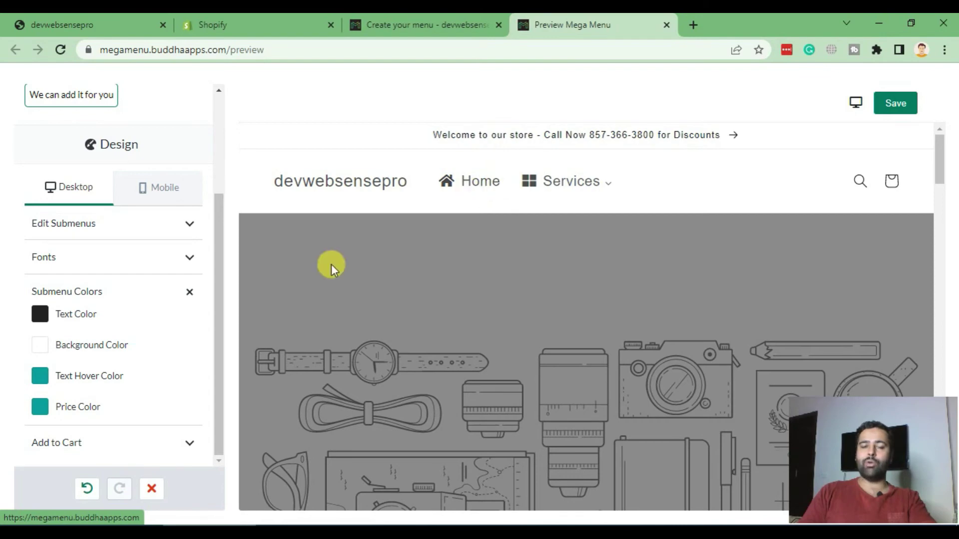
Save the Buddha Mega Menu design settings, including the new font size.
{"action": "scroll", "coordinate": [154, 325], "scroll_direction": "up", "scroll_amount": 3}
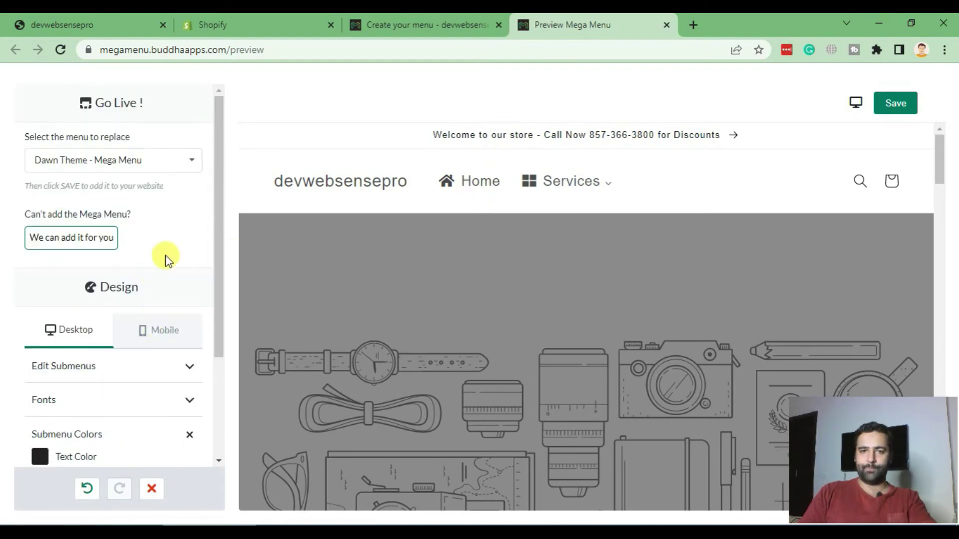
{"action": "left_click", "coordinate": [899, 102]}
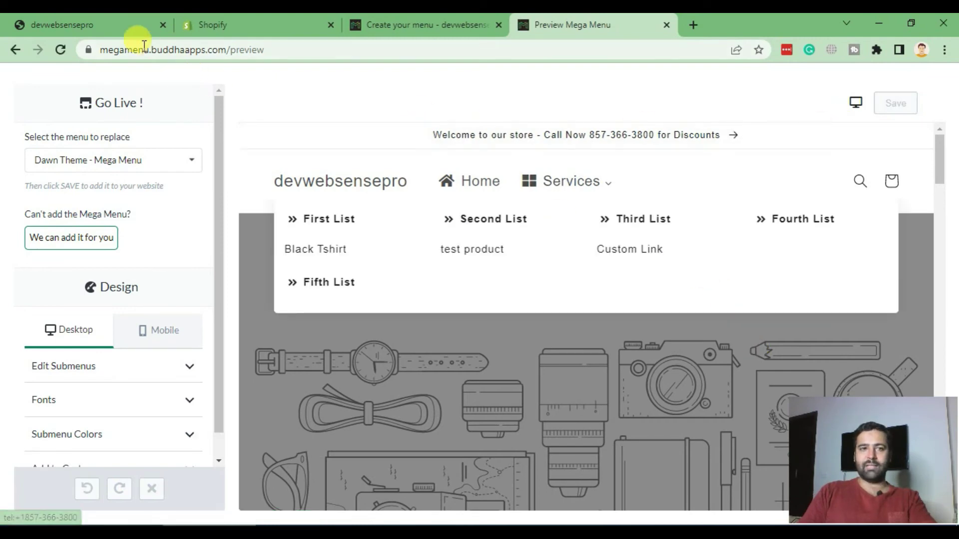
Reload the storefront, check the Services mega menu dropdown, then go to the admin Themes page.
{"action": "left_click", "coordinate": [143, 26]}
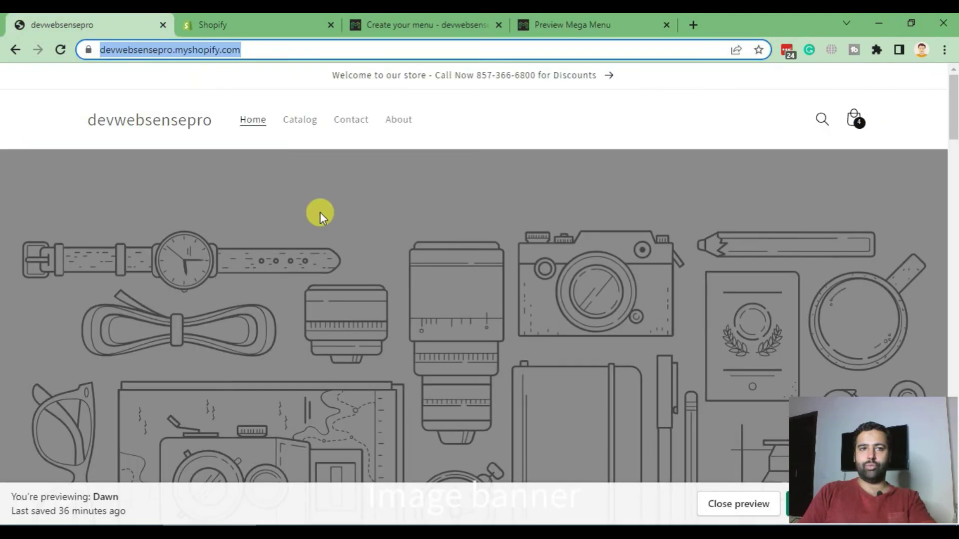
{"action": "left_click", "coordinate": [60, 50]}
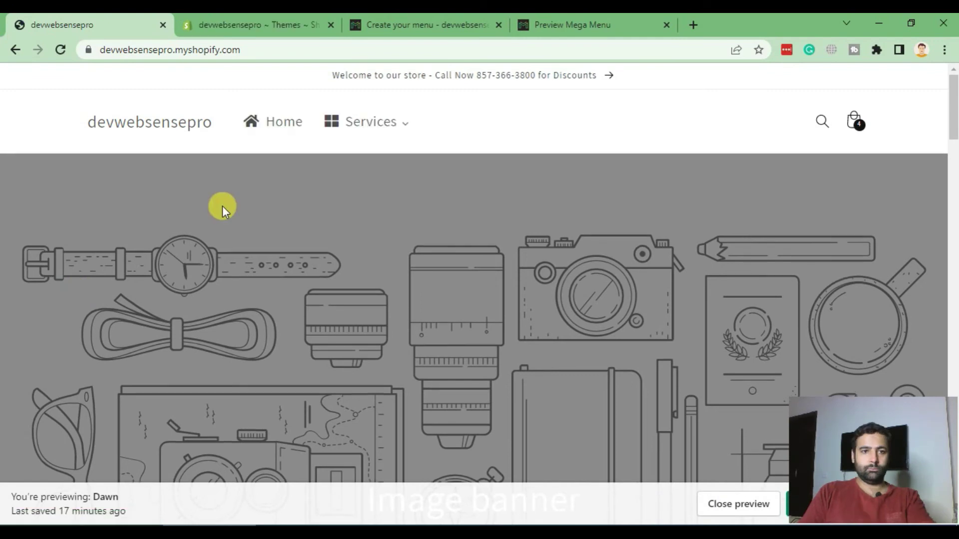
{"action": "mouse_move", "coordinate": [399, 131]}
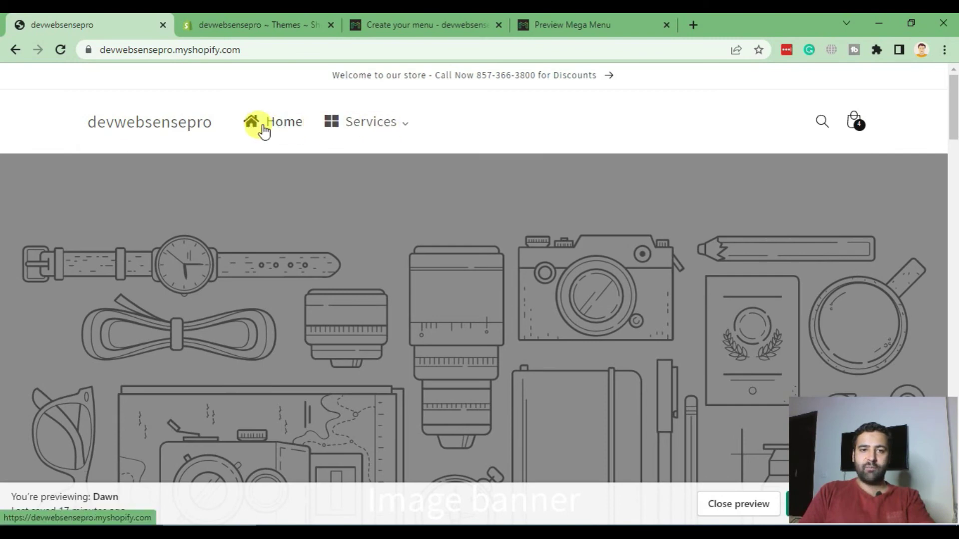
{"action": "mouse_move", "coordinate": [330, 130]}
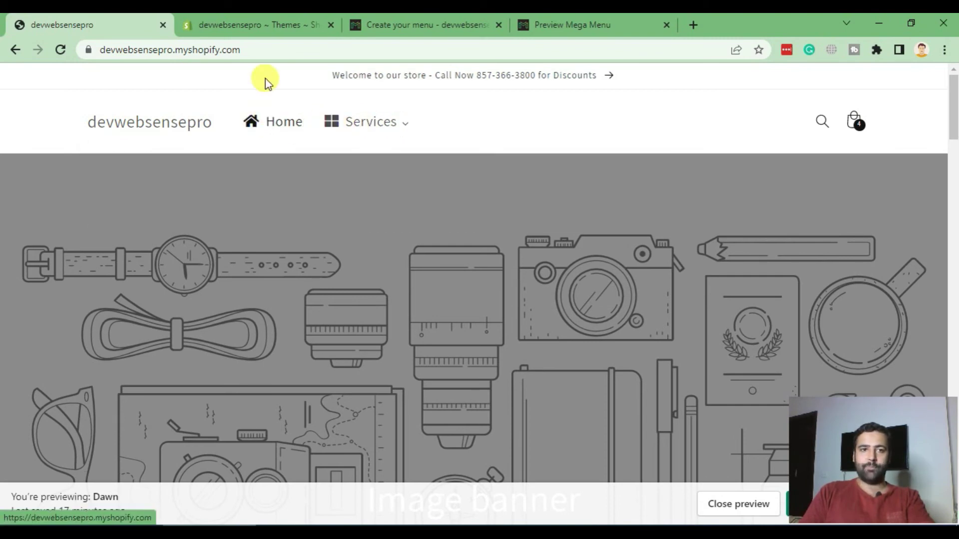
{"action": "left_click", "coordinate": [267, 29]}
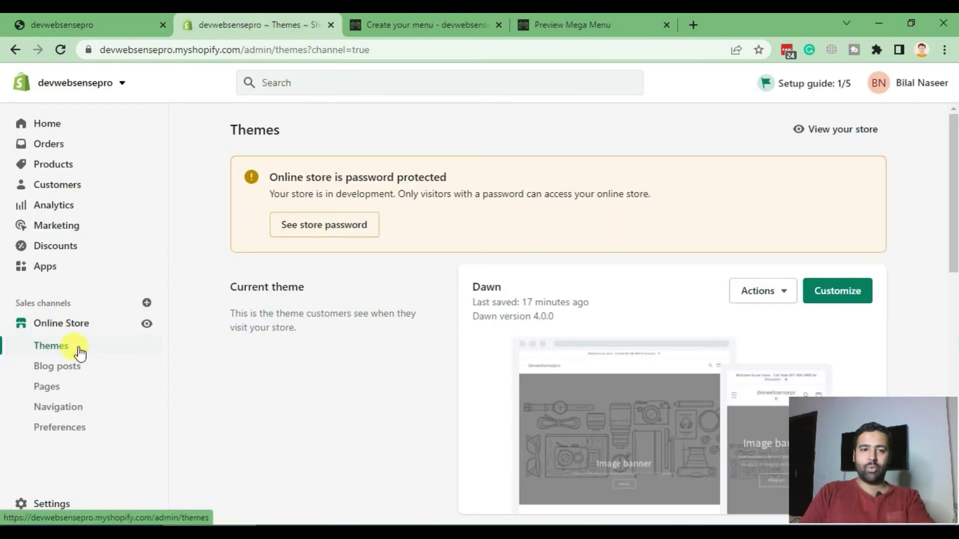
Open the Dawn theme's code editor via Actions > Edit code and open base.css by searching 'base'.
{"action": "scroll", "coordinate": [570, 148], "scroll_direction": "down", "scroll_amount": 3}
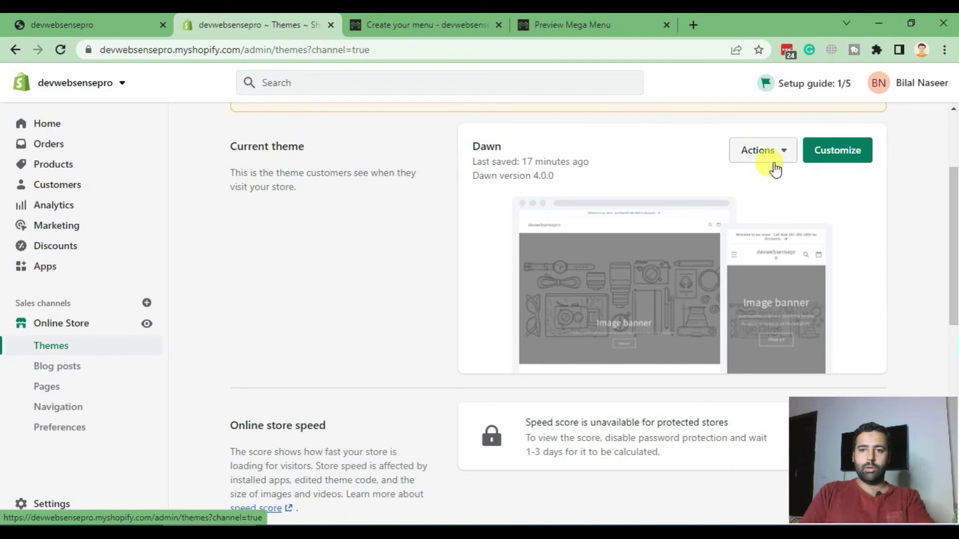
{"action": "left_click", "coordinate": [772, 161]}
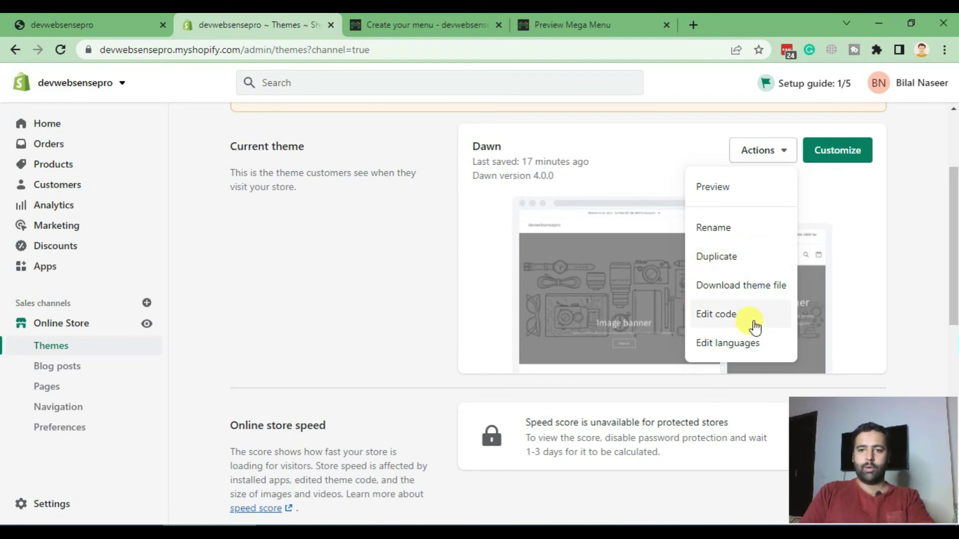
{"action": "left_click", "coordinate": [739, 315]}
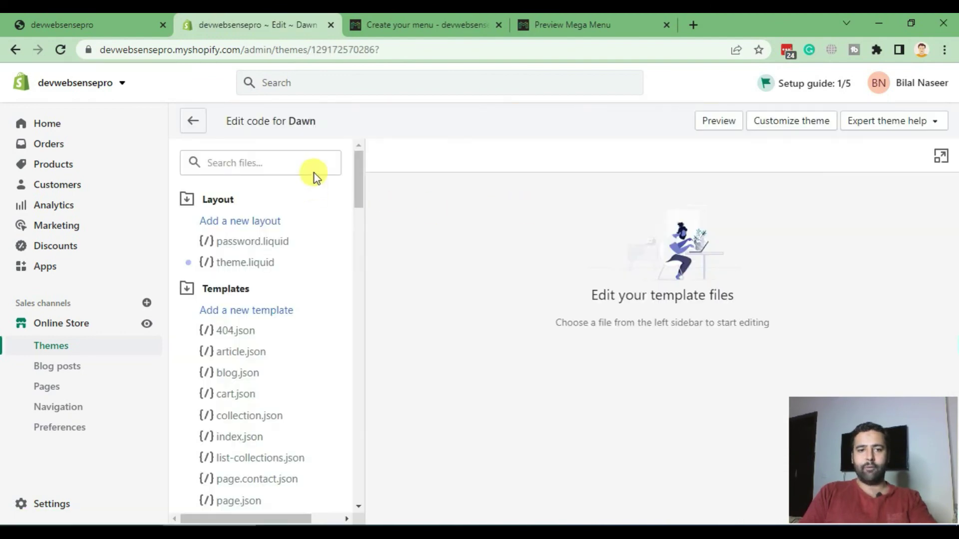
{"action": "left_click", "coordinate": [326, 161]}
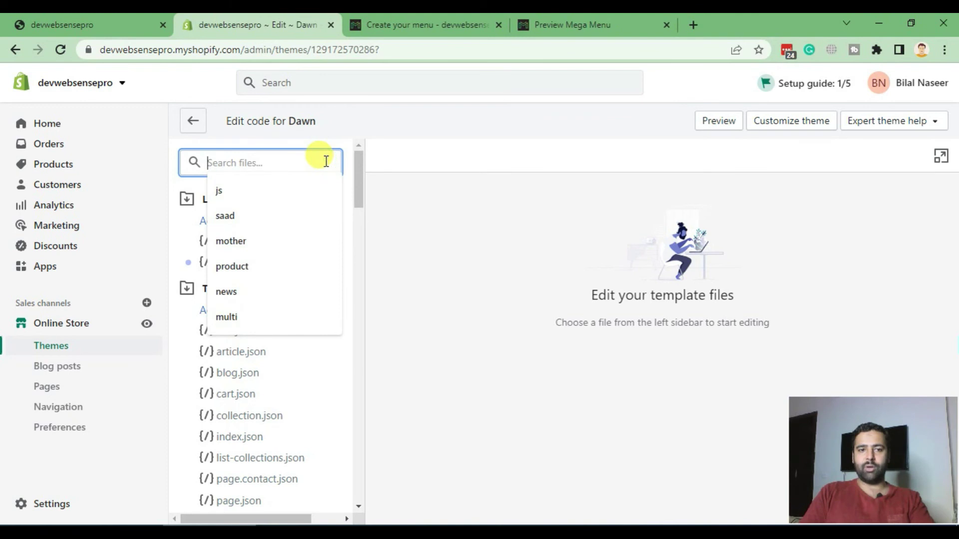
{"action": "type", "text": "base"}
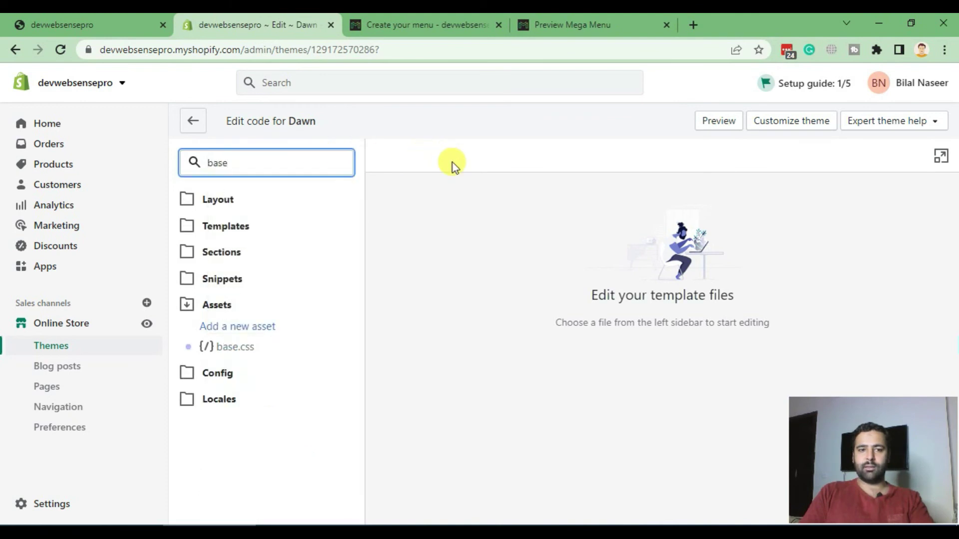
{"action": "left_click", "coordinate": [253, 348]}
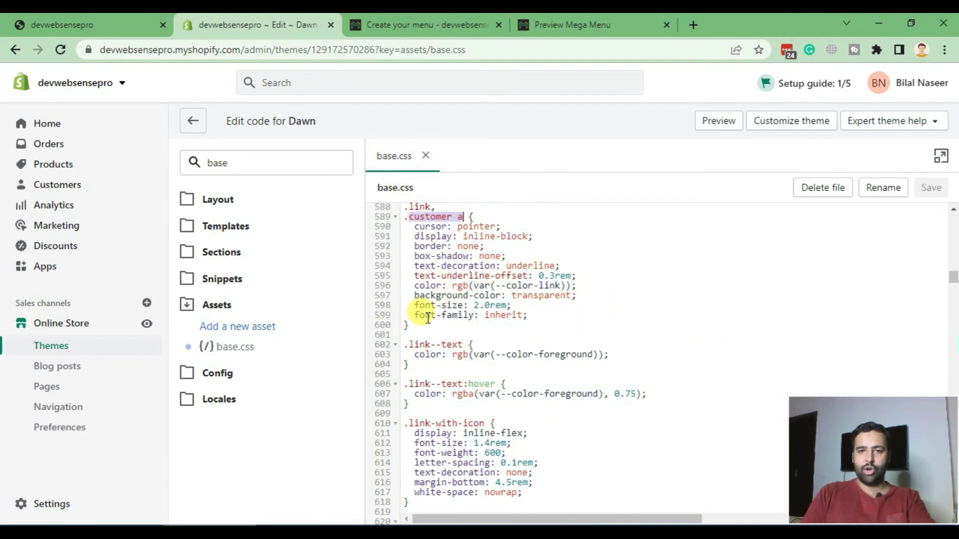
Change the .customer a font-size in base.css from 2.0rem to 1.5rem.
{"action": "left_click_drag", "start_coordinate": [511, 306], "coordinate": [415, 305]}
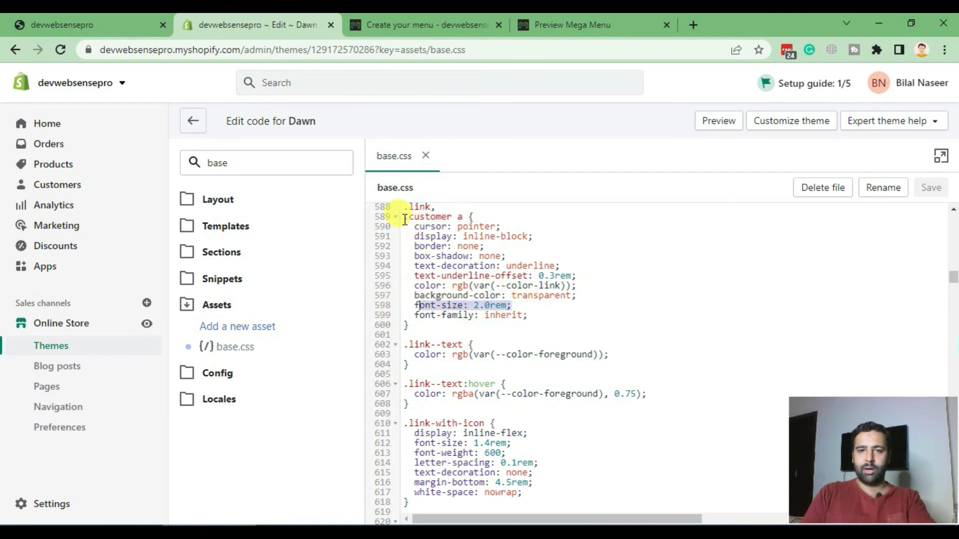
{"action": "left_click_drag", "start_coordinate": [404, 218], "coordinate": [480, 218]}
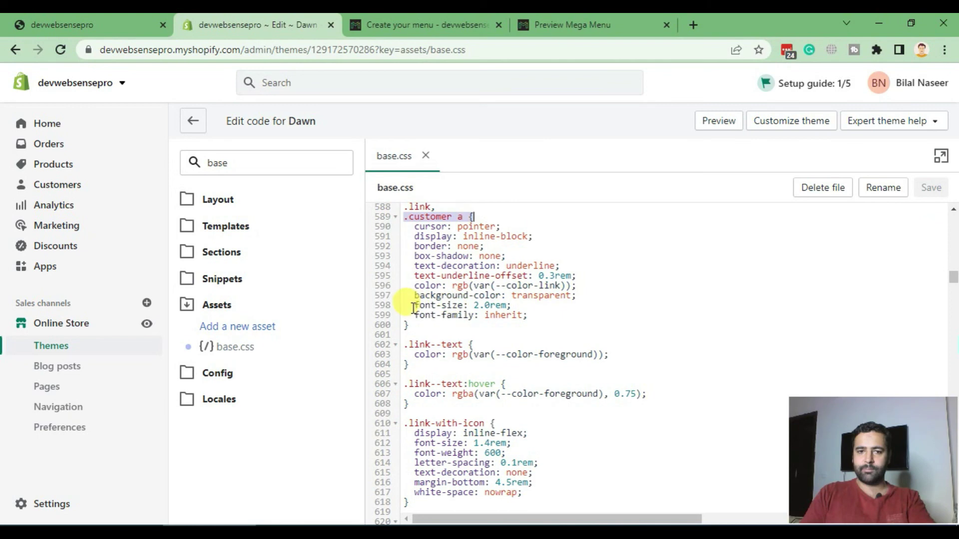
{"action": "left_click_drag", "start_coordinate": [416, 305], "coordinate": [509, 305]}
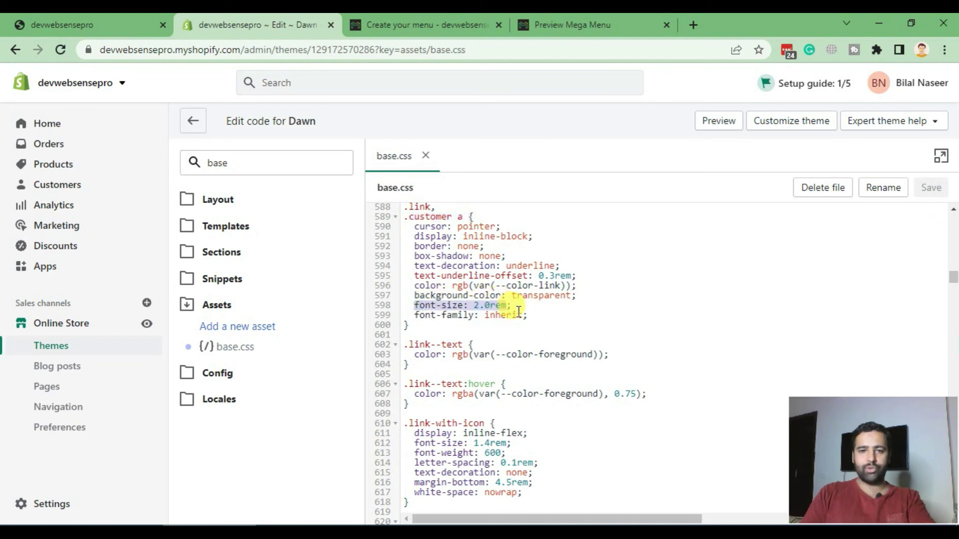
{"action": "left_click", "coordinate": [484, 305]}
{"action": "key", "text": "BackSpace"}
{"action": "type", "text": "1"}
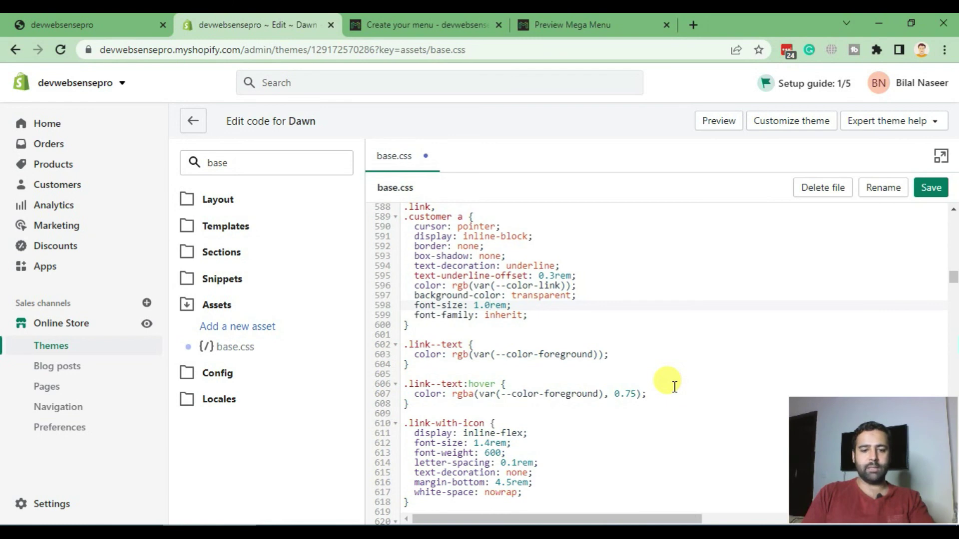
Save base.css and reload the storefront to apply the smaller menu font.
{"action": "left_click", "coordinate": [129, 24]}
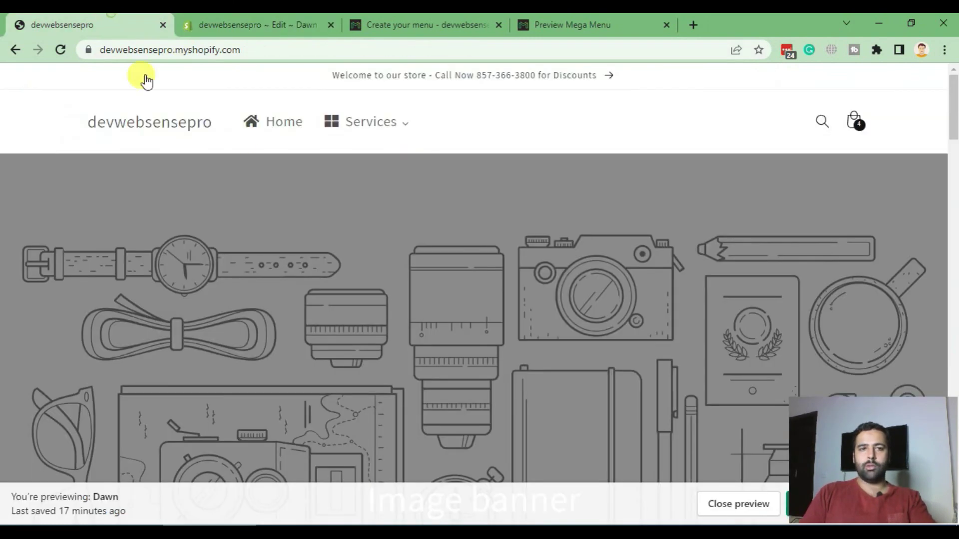
{"action": "mouse_move", "coordinate": [404, 127]}
{"action": "left_click", "coordinate": [242, 22]}
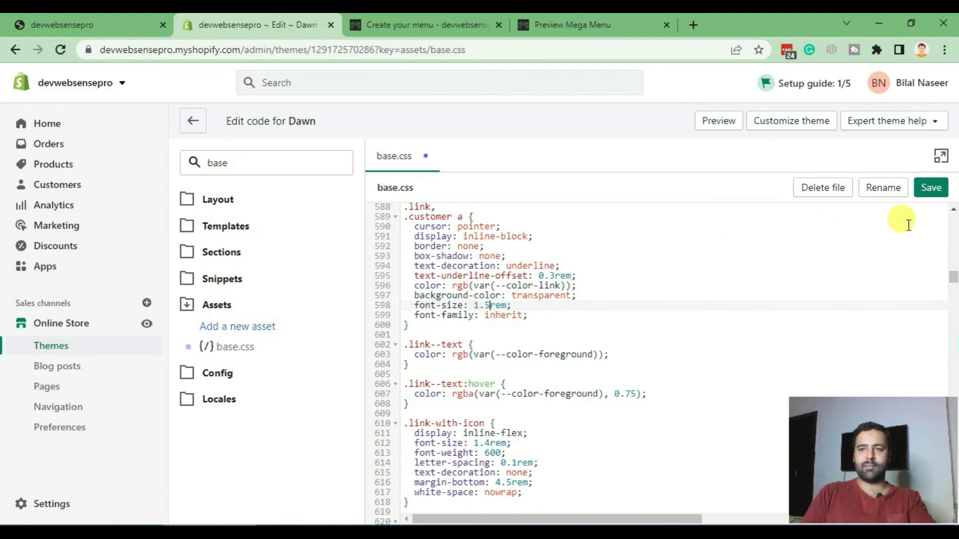
{"action": "left_click", "coordinate": [929, 187]}
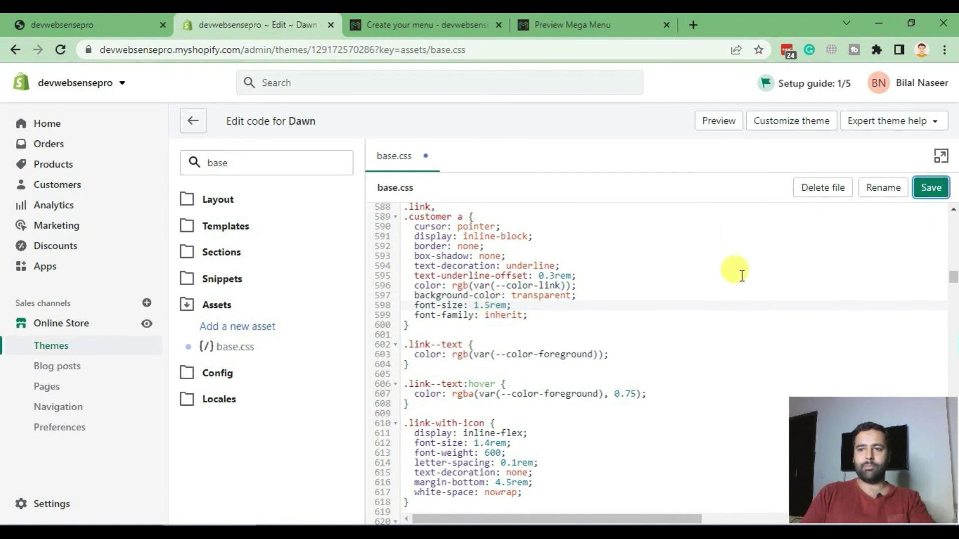
{"action": "left_click", "coordinate": [83, 15]}
{"action": "left_click", "coordinate": [60, 49]}
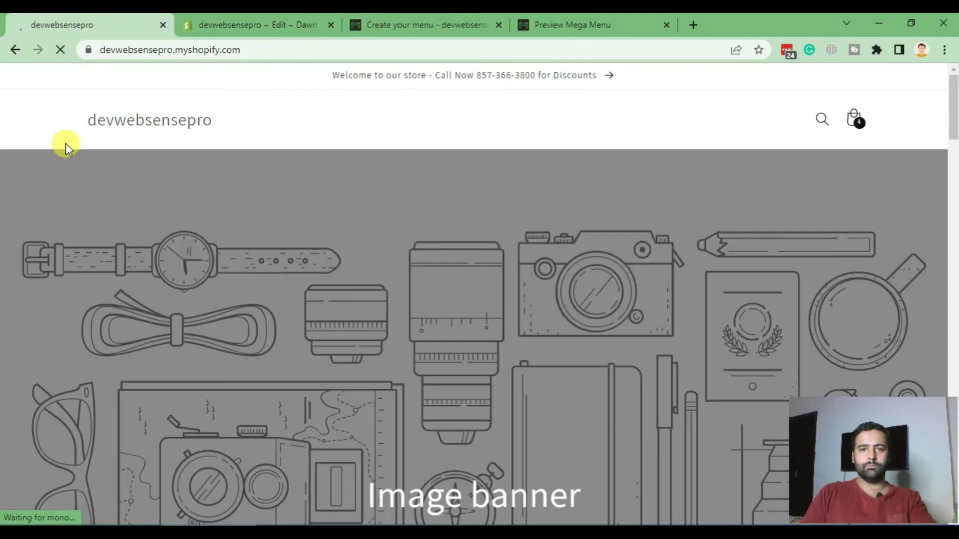
{"action": "mouse_move", "coordinate": [334, 125]}
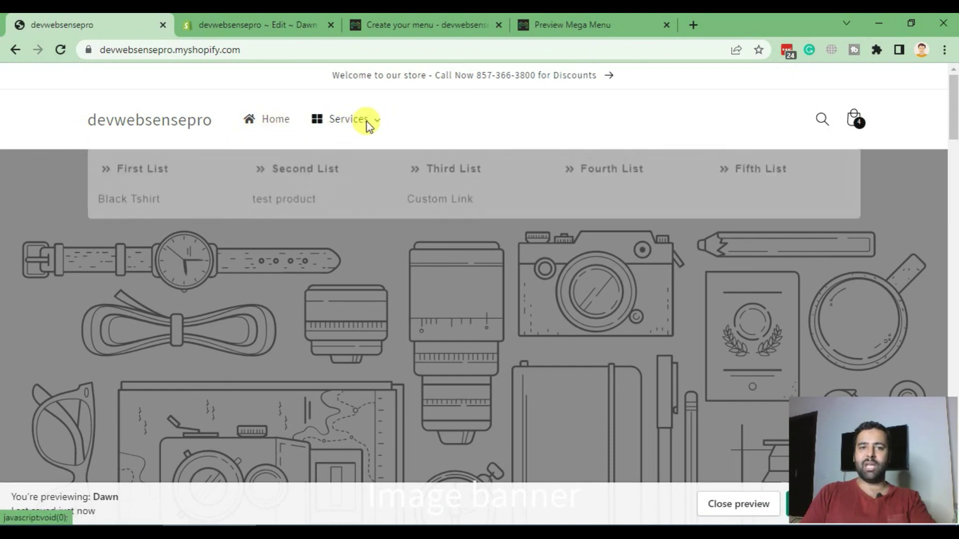
{"action": "left_click", "coordinate": [251, 23]}
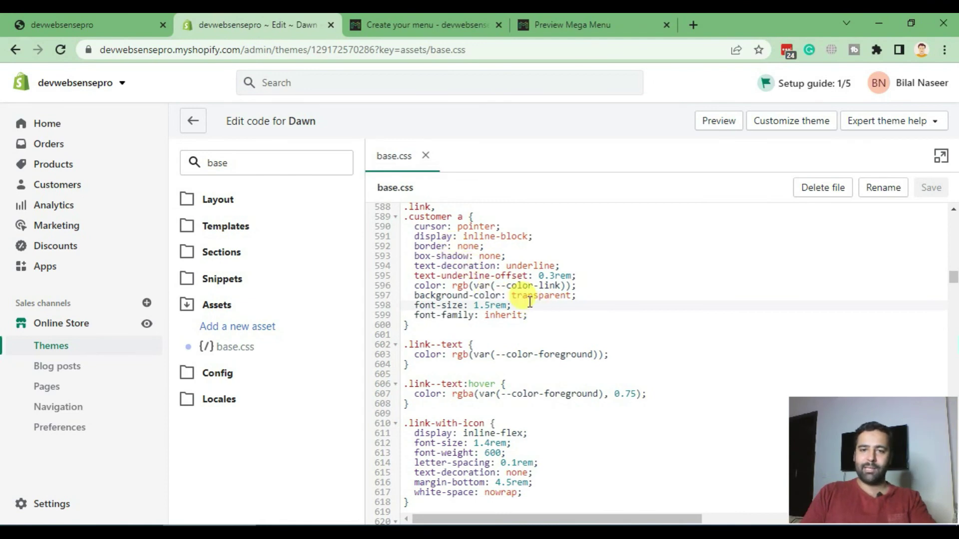
{"action": "left_click_drag", "start_coordinate": [539, 314], "coordinate": [418, 226]}
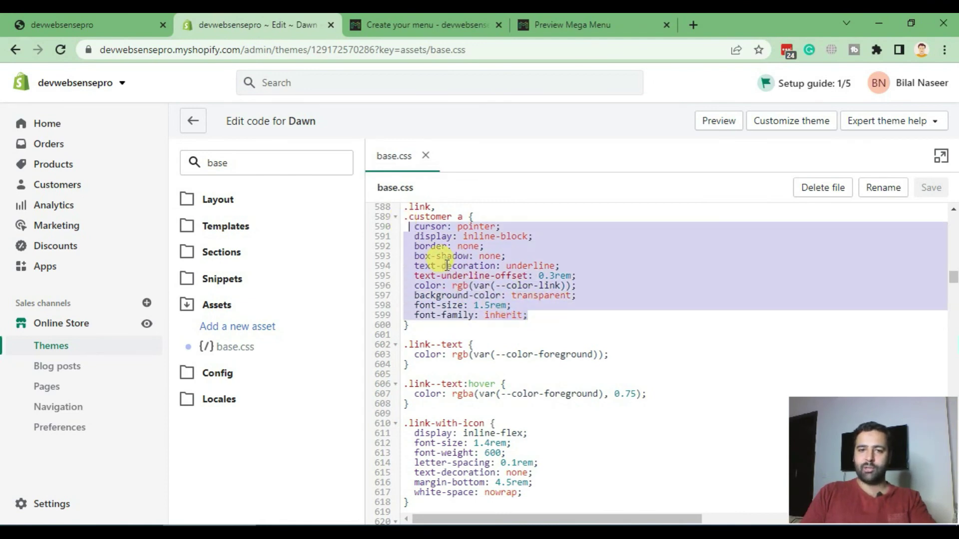
{"action": "left_click_drag", "start_coordinate": [510, 305], "coordinate": [413, 305]}
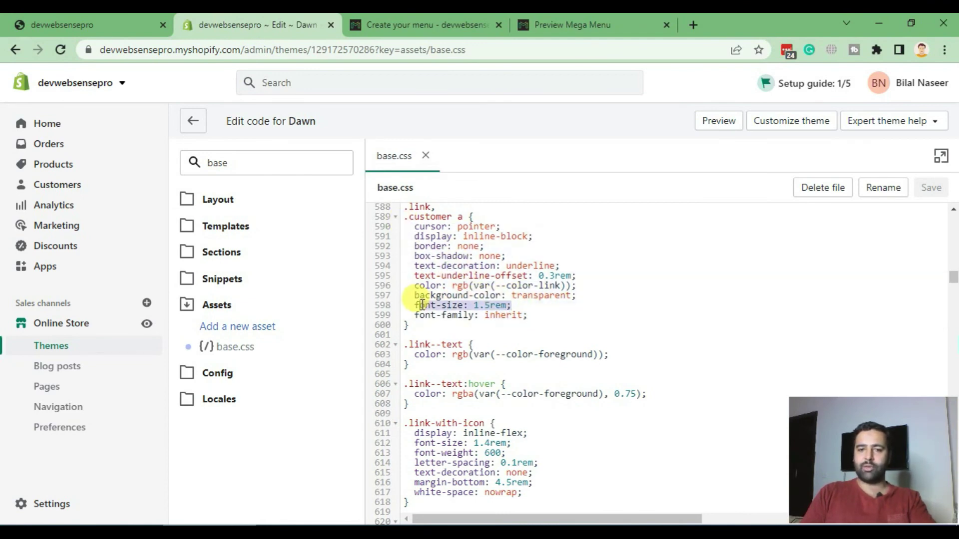
{"action": "left_click", "coordinate": [482, 305]}
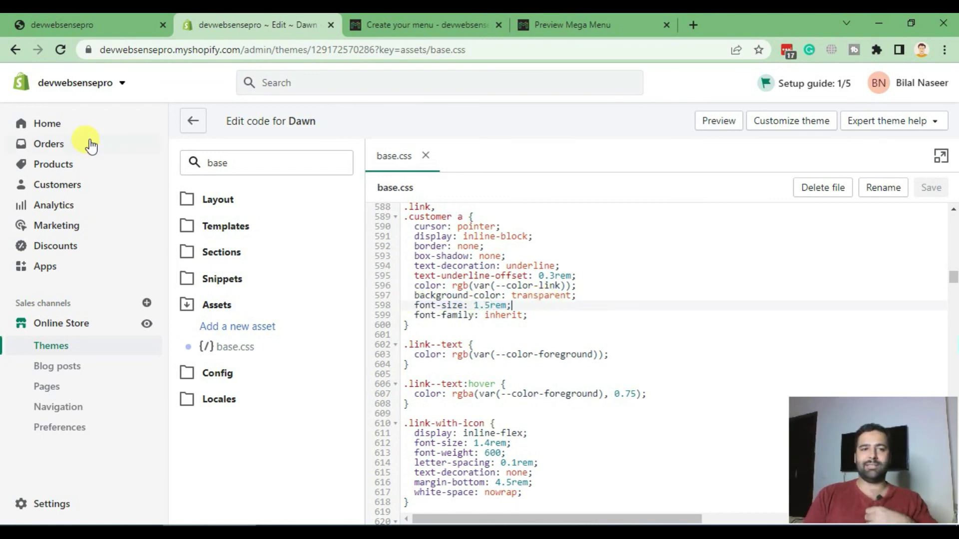
{"action": "left_click", "coordinate": [70, 25]}
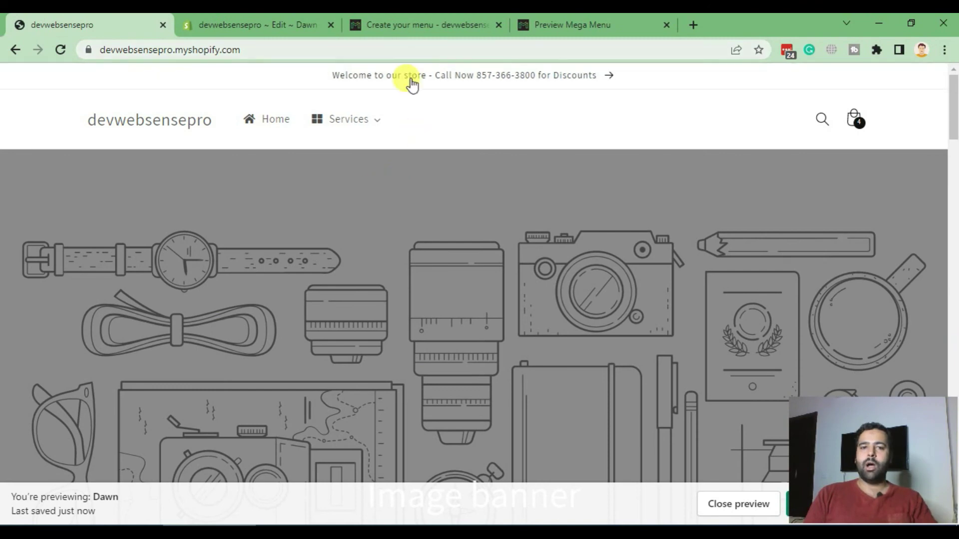
{"action": "left_click", "coordinate": [440, 25]}
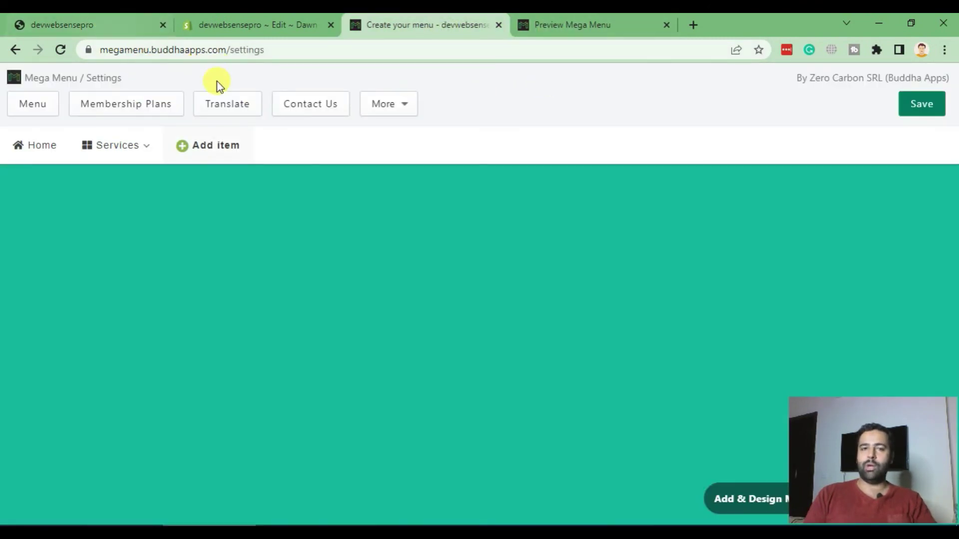
{"action": "left_click", "coordinate": [116, 20]}
{"action": "mouse_move", "coordinate": [354, 124]}
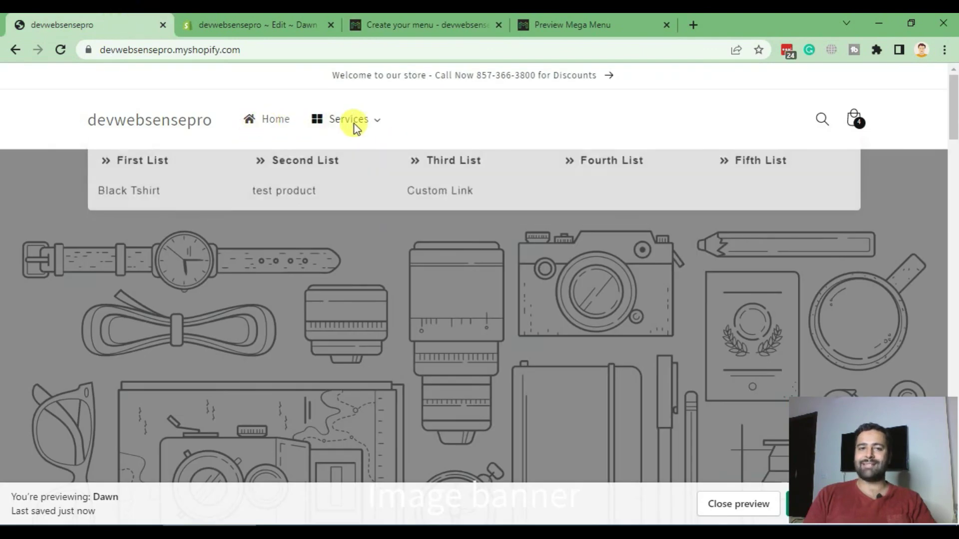